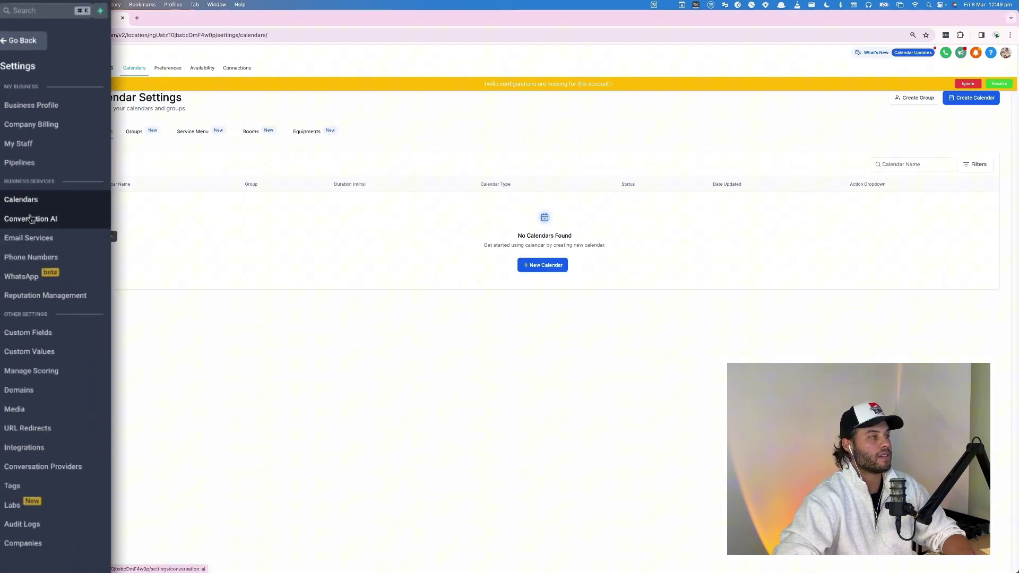
Start a new Simple Calendar and name it 'Testing Cal'.
click(544, 266)
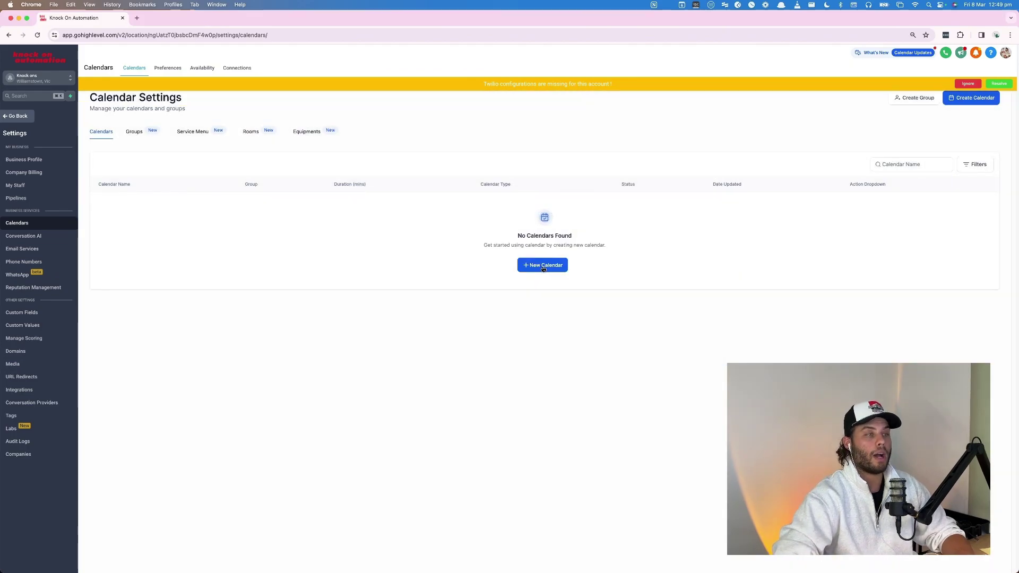
click(543, 267)
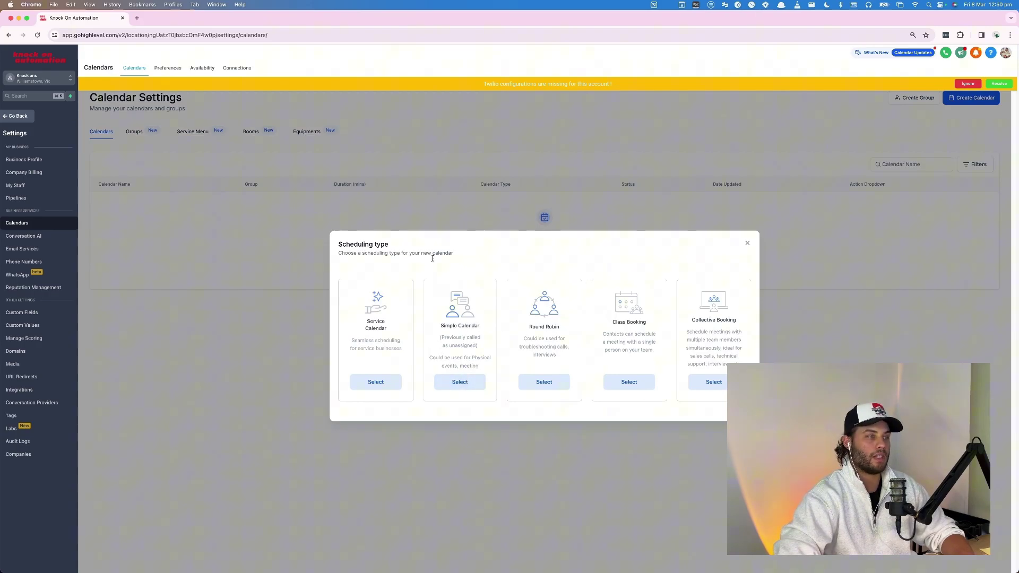
click(460, 383)
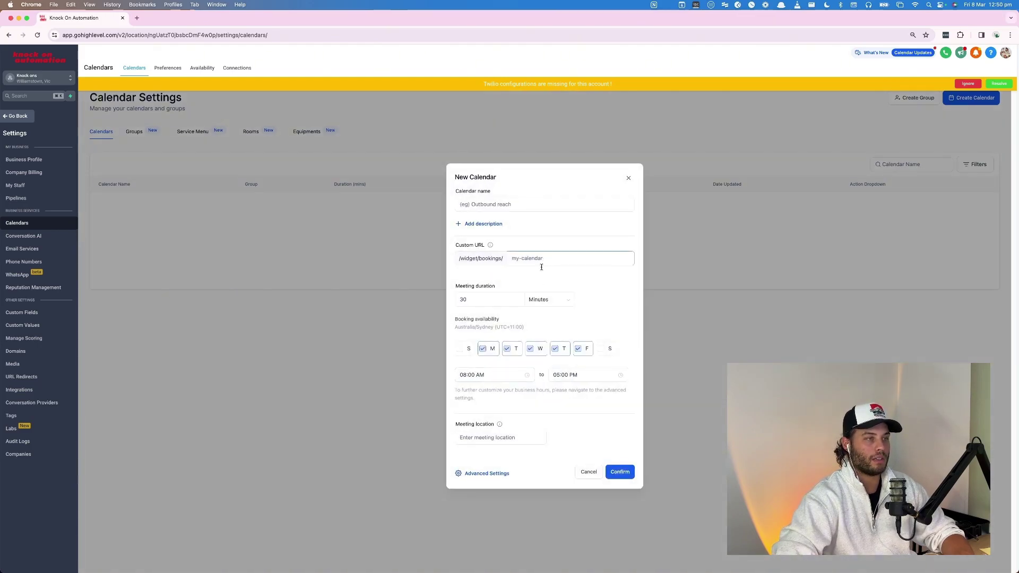
click(500, 204)
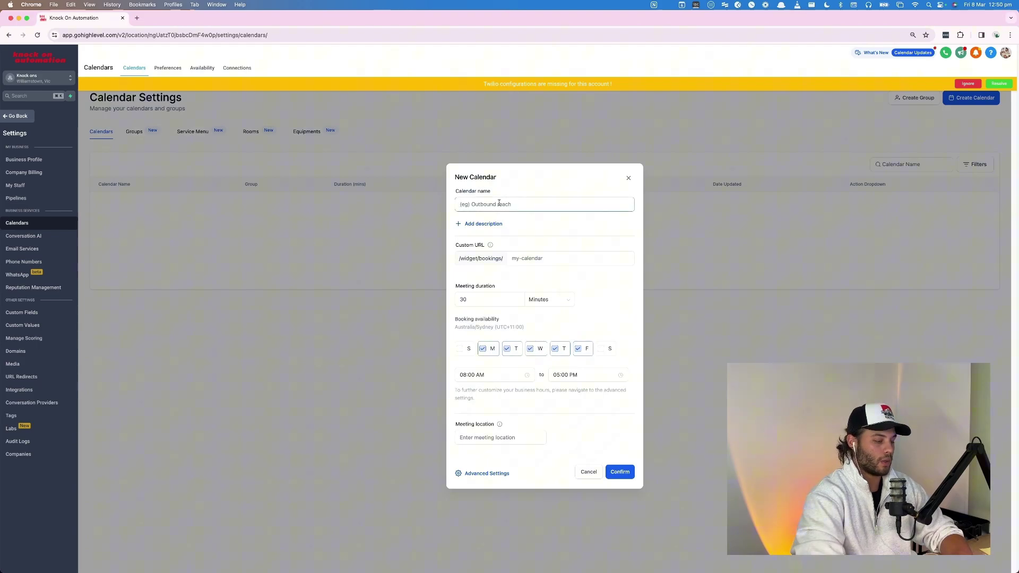
text(Testing Cal)
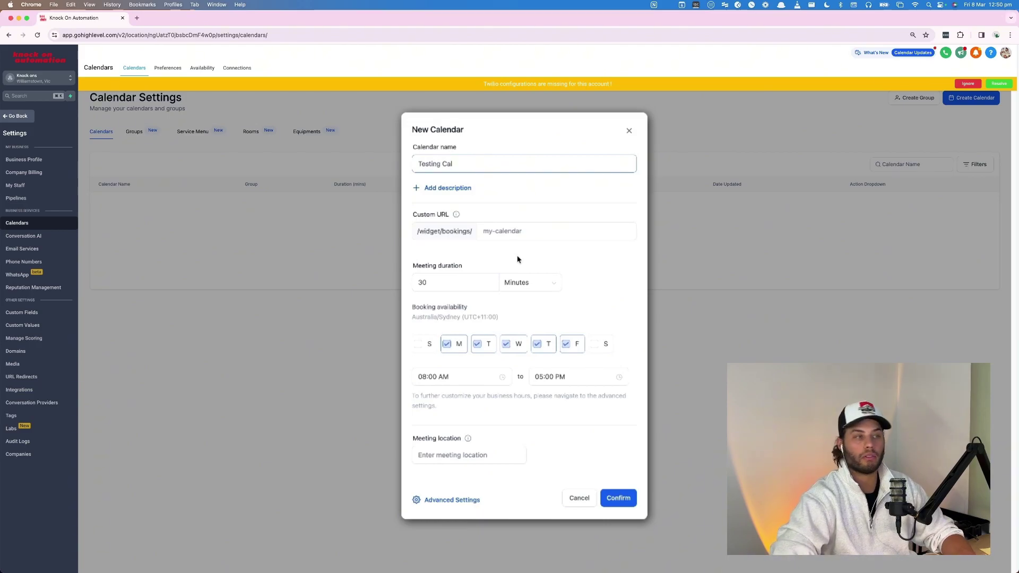
Check the 30-minute meeting duration and set the custom URL slug to 'testing-cal-1234'.
click(413, 284)
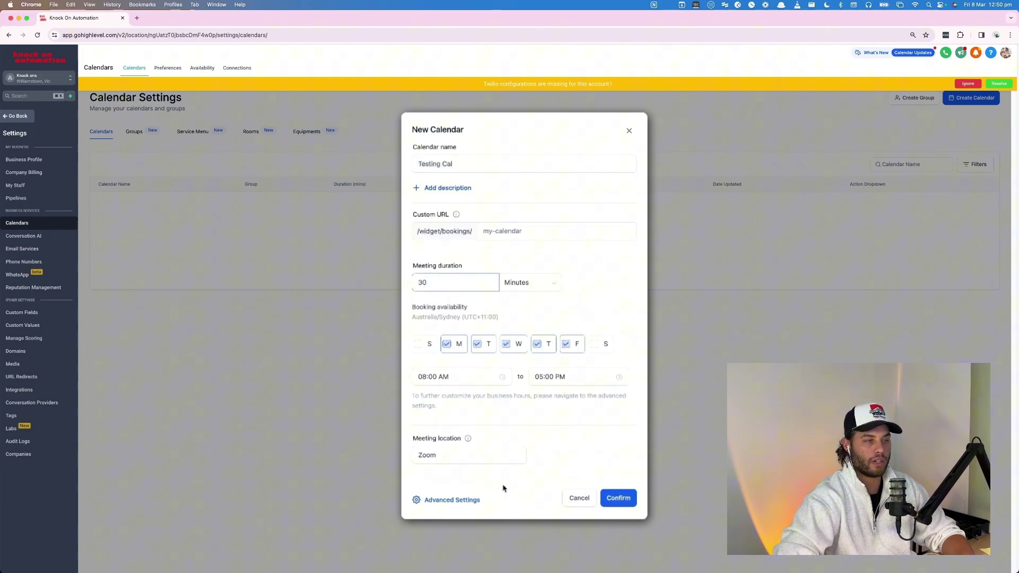
click(628, 501)
click(533, 234)
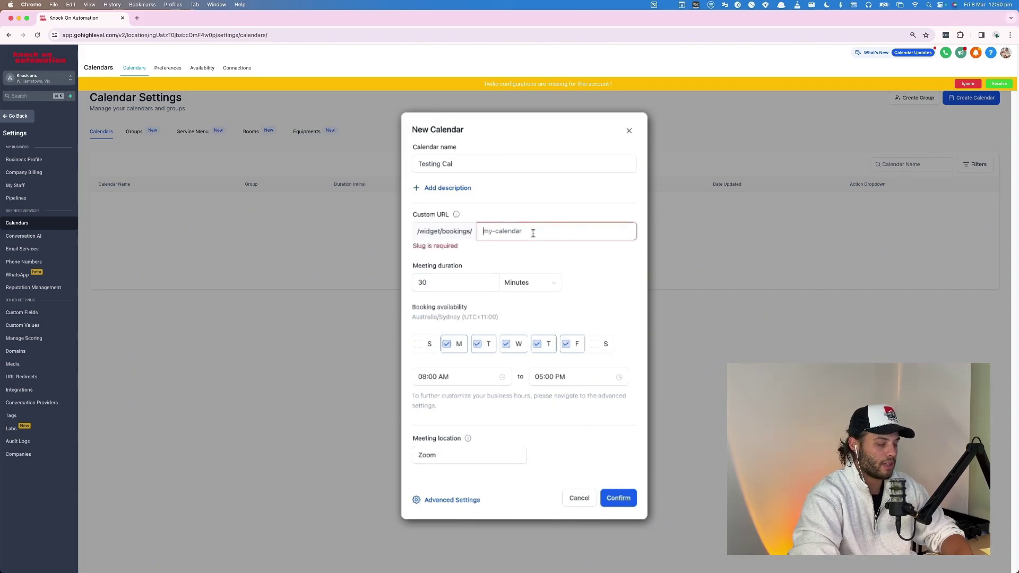
text(testing-cal-1234)
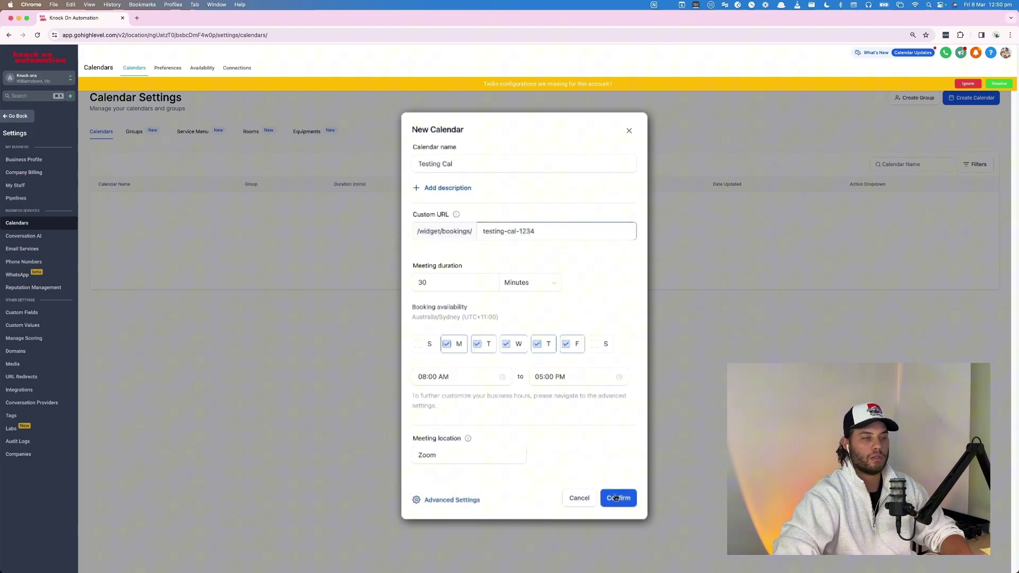
Confirm creation of Testing Cal and highlight the knockonautomation domain in its booking link.
click(617, 498)
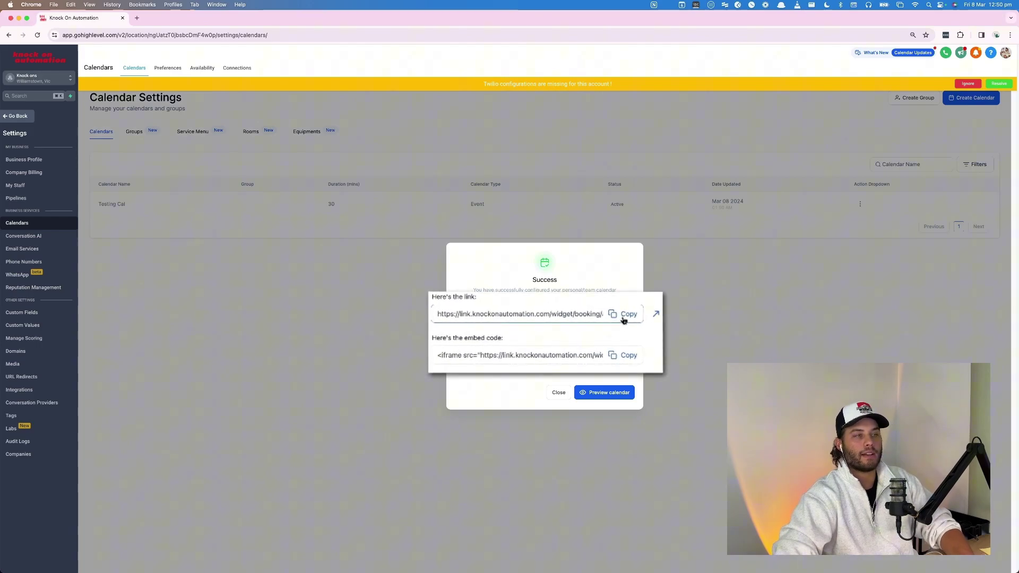
drag(558, 314, 426, 327)
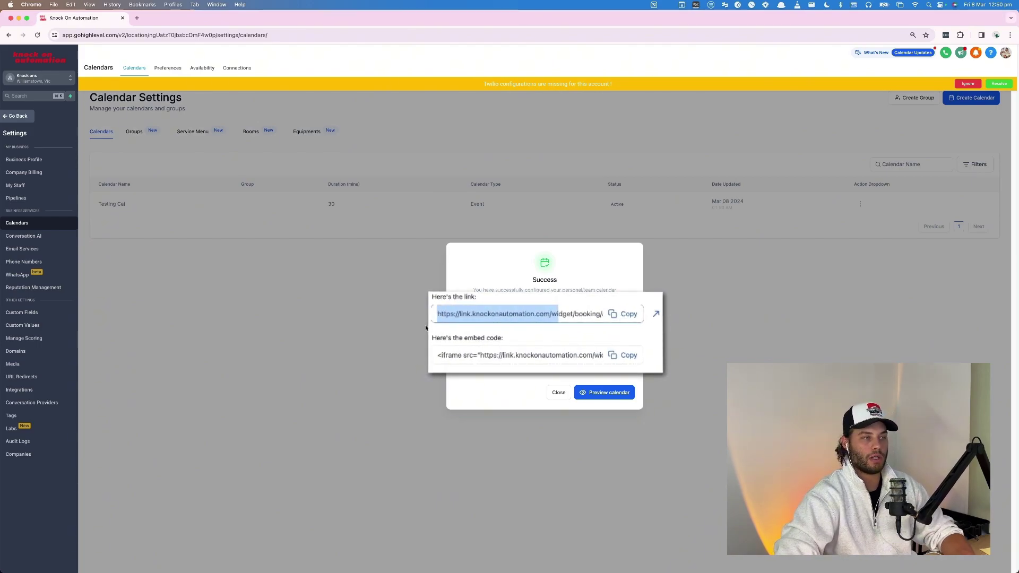
click(480, 317)
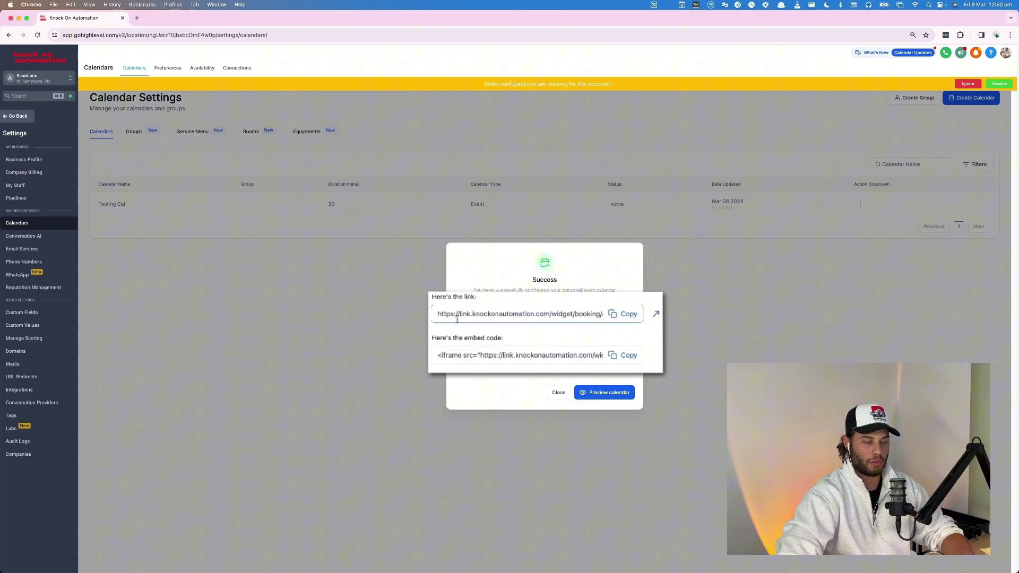
drag(472, 313, 574, 314)
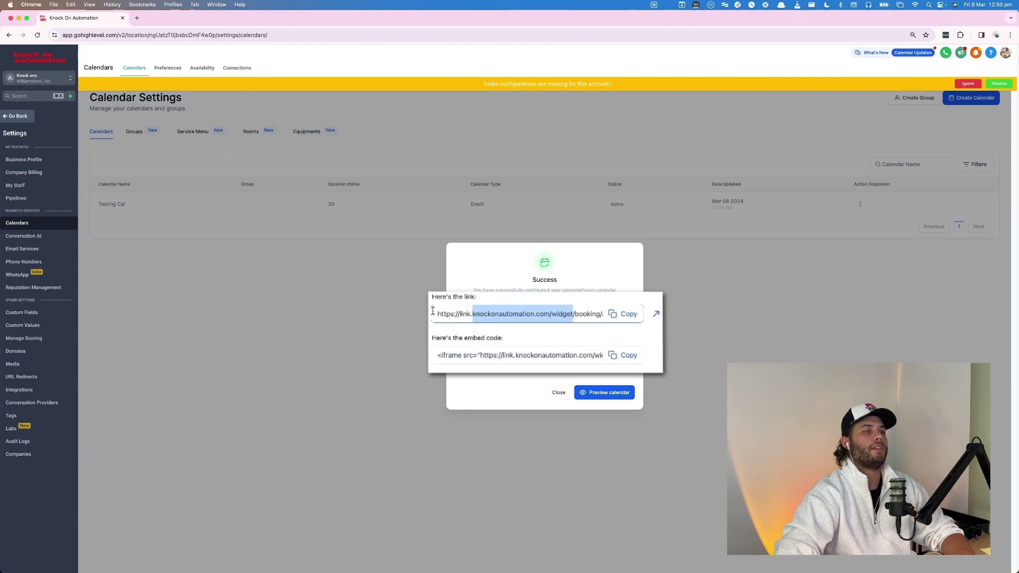
click(506, 314)
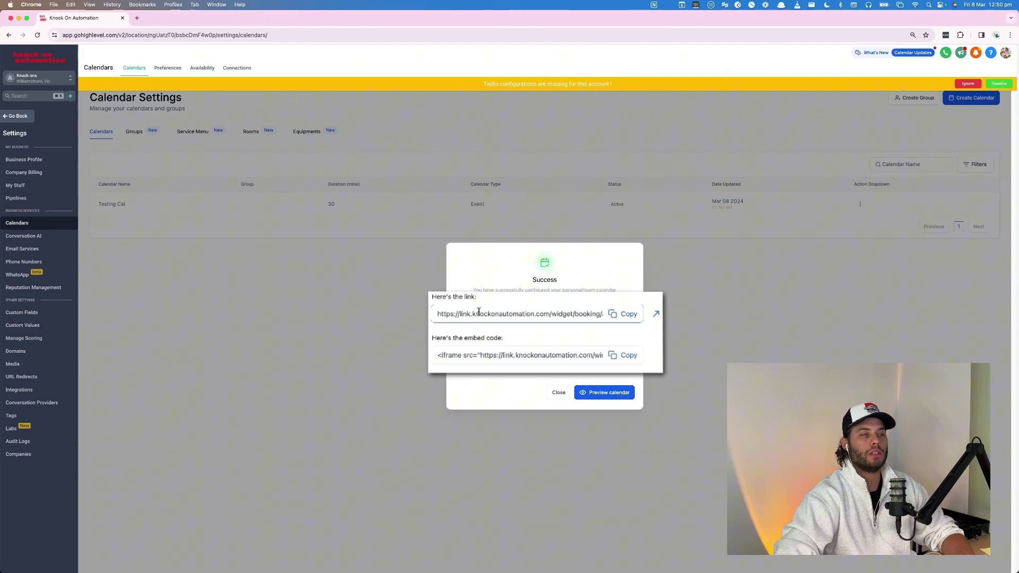
drag(472, 313, 534, 314)
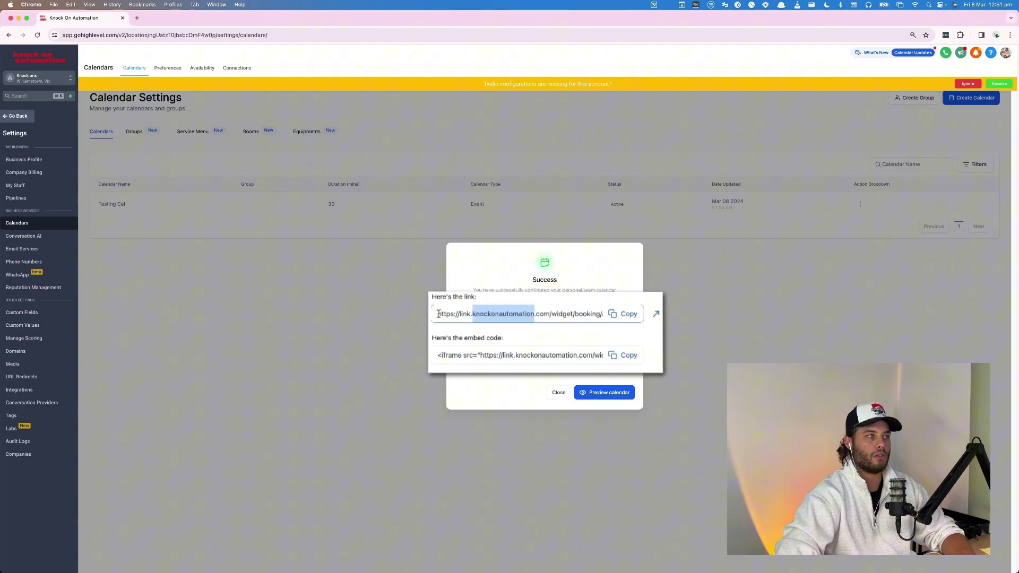
Preview Testing Cal to open its Calendar Page in the page builder.
click(598, 394)
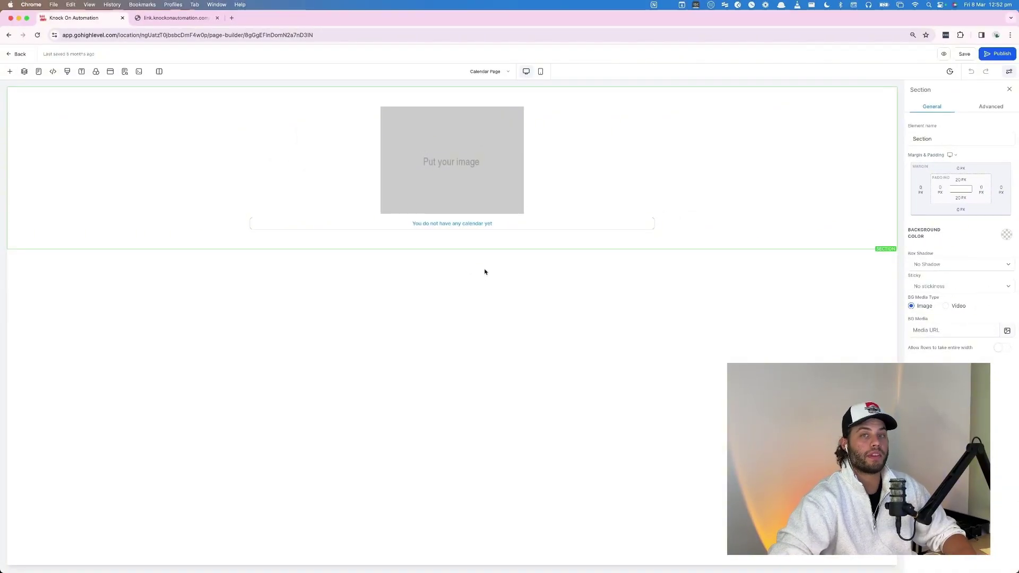
Set the page's calendar element to display Testing Cal.
click(432, 228)
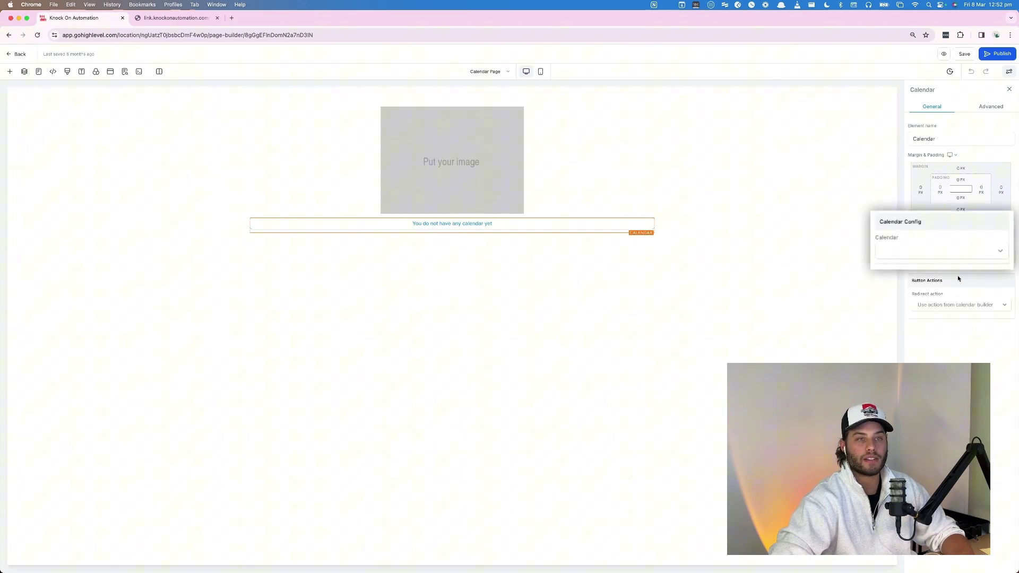
click(938, 256)
click(903, 270)
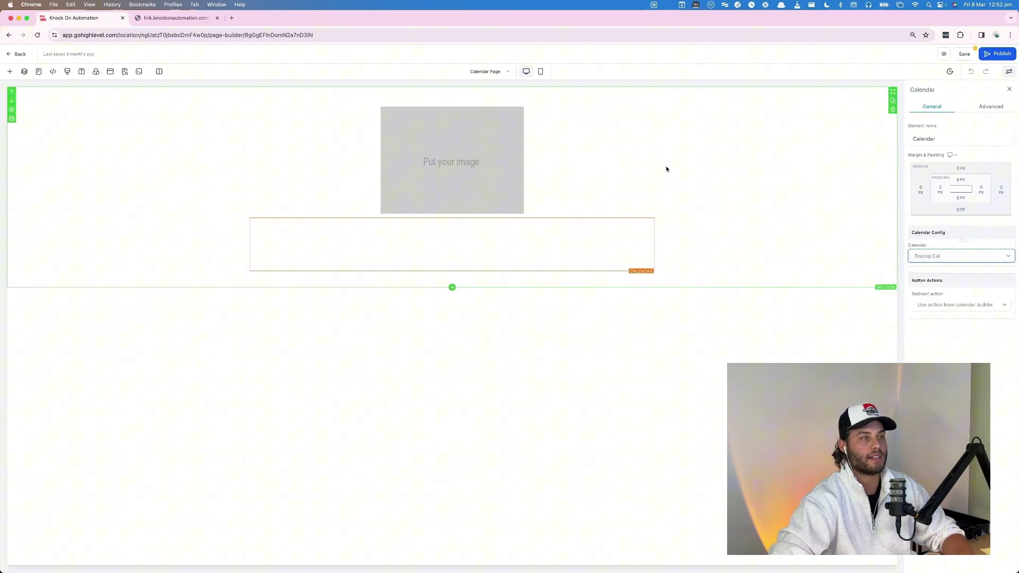
Upload stripe.webp from the computer as the image above the calendar.
click(422, 168)
click(985, 332)
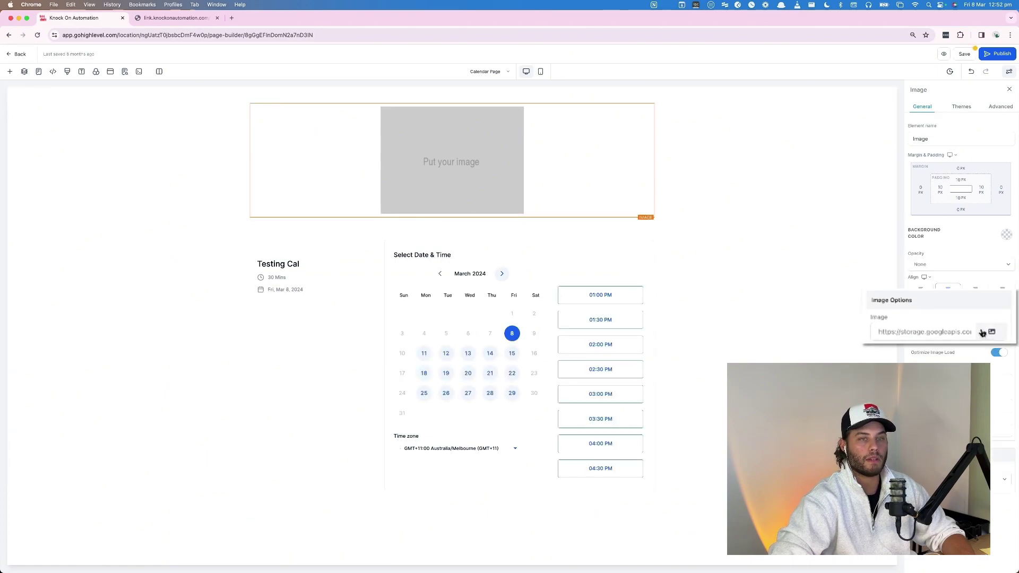
click(984, 333)
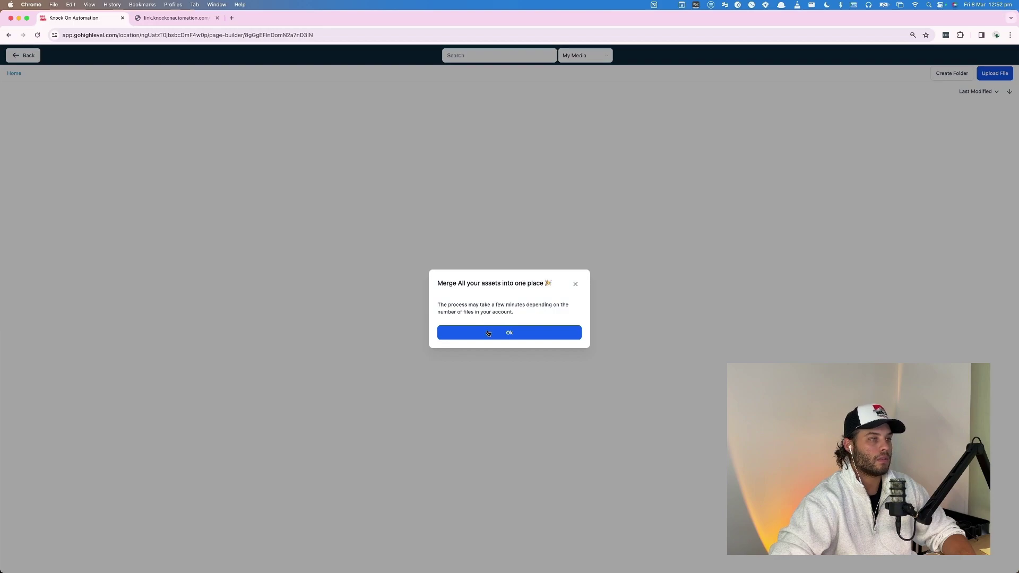
click(488, 333)
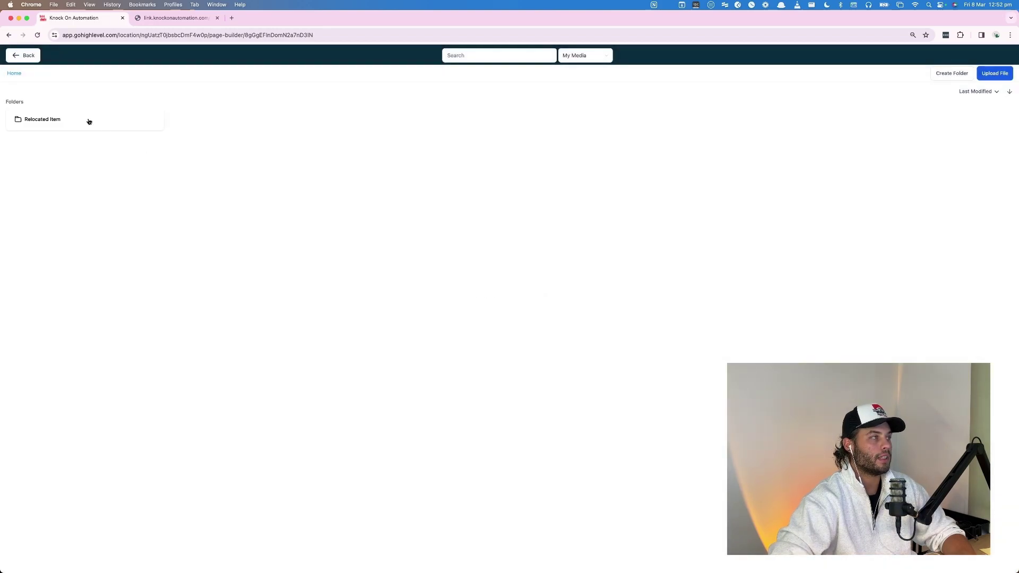
click(89, 121)
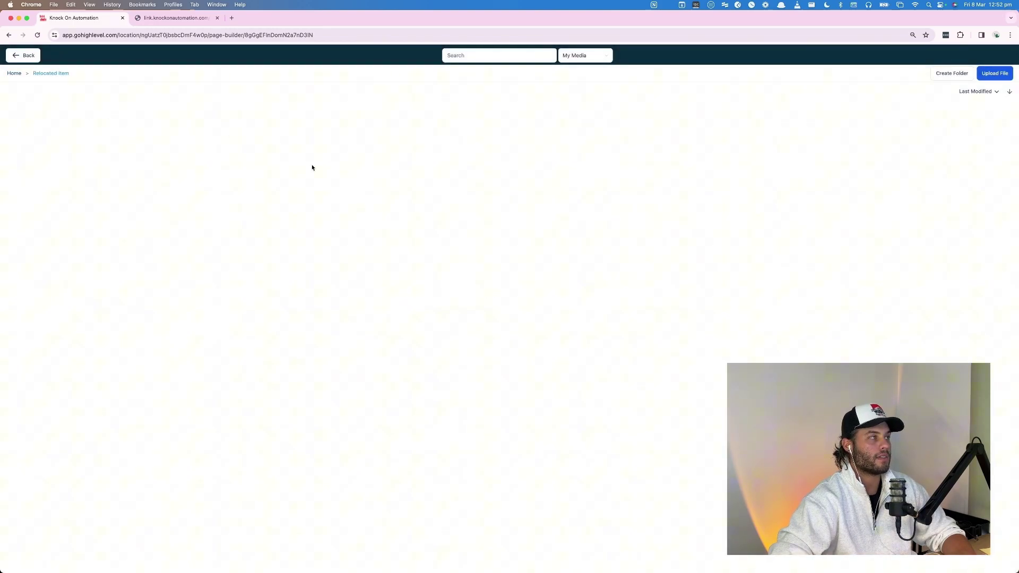
click(996, 74)
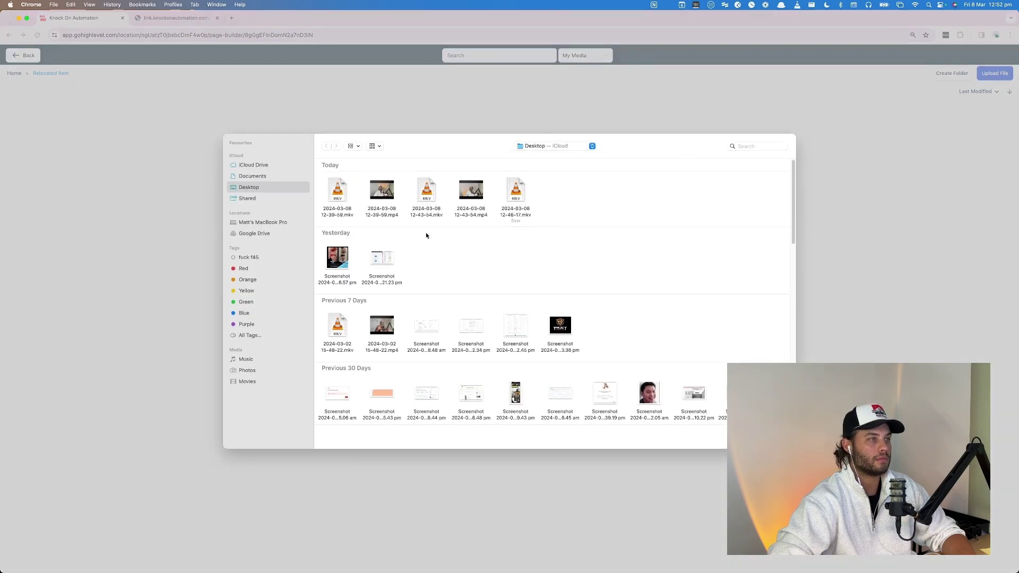
scroll(464, 293, down, 15)
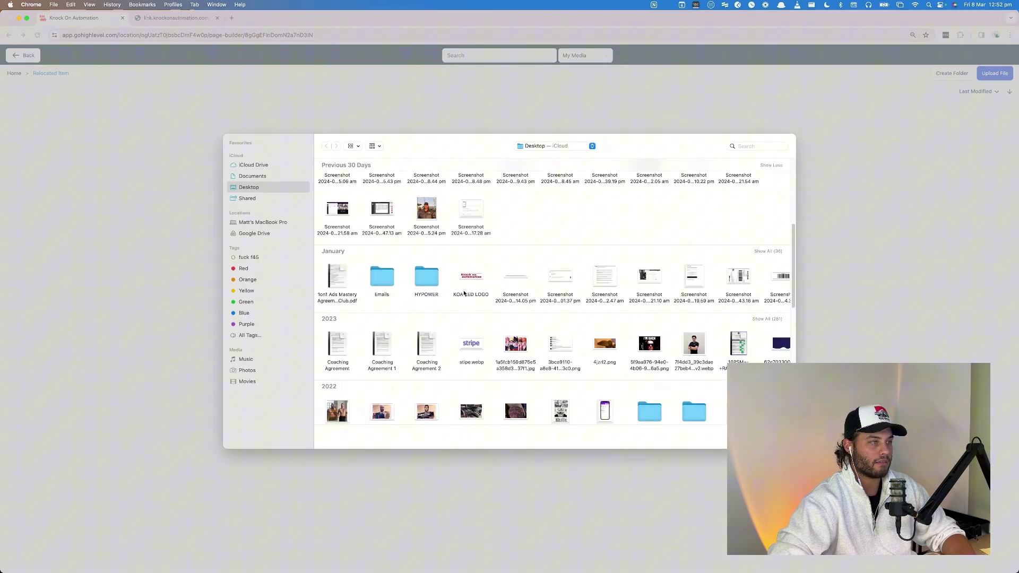
scroll(464, 293, down, 5)
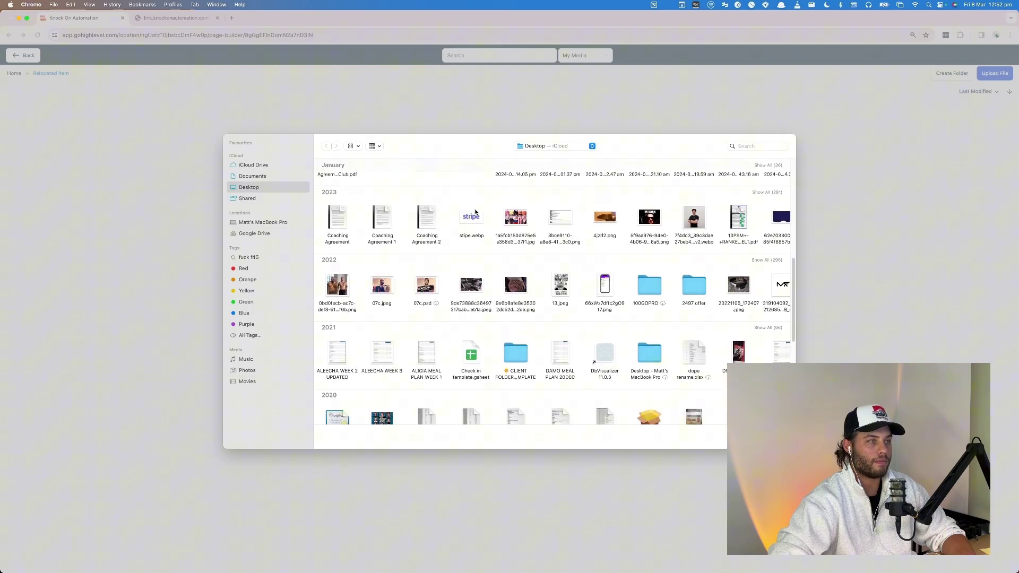
double_click(471, 217)
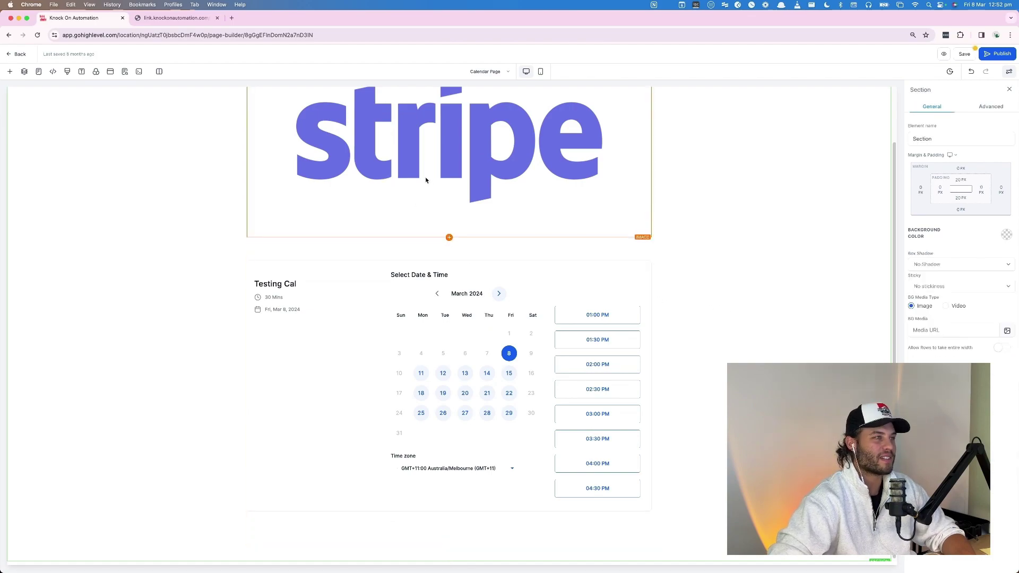
Insert a Sub Headline under the logo and replace its text with 'Find a time that suits below!'.
click(425, 206)
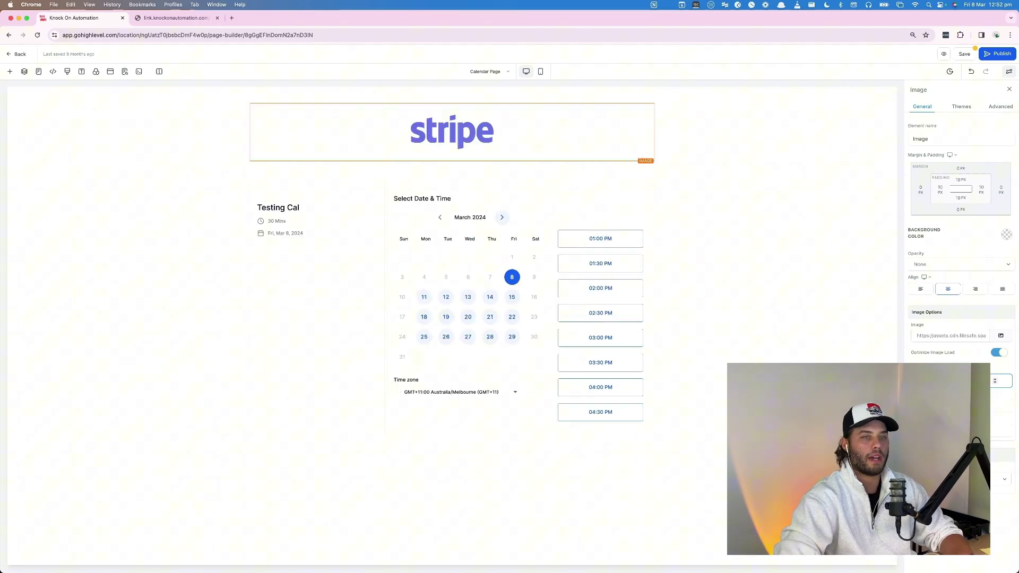
click(794, 262)
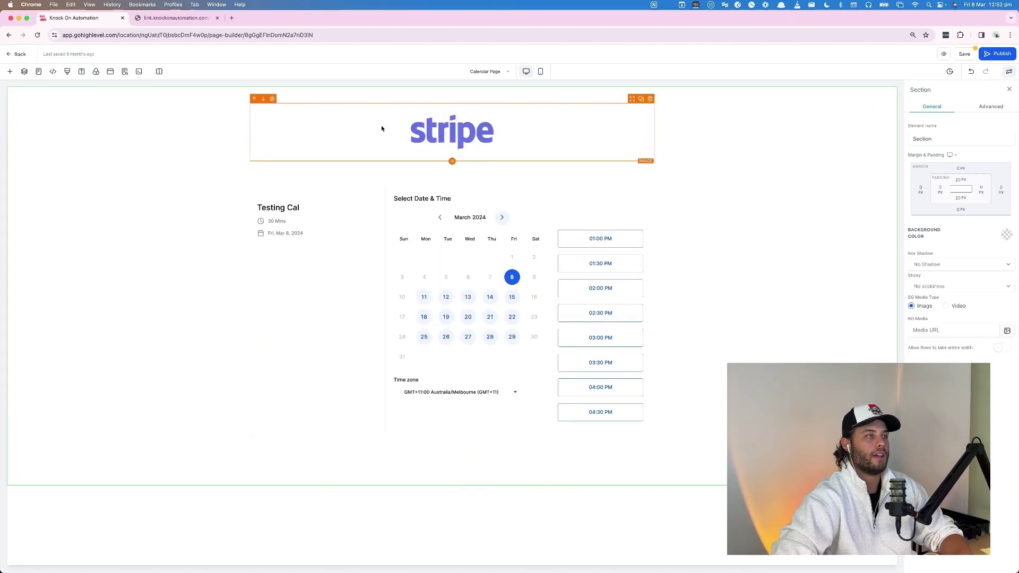
click(452, 161)
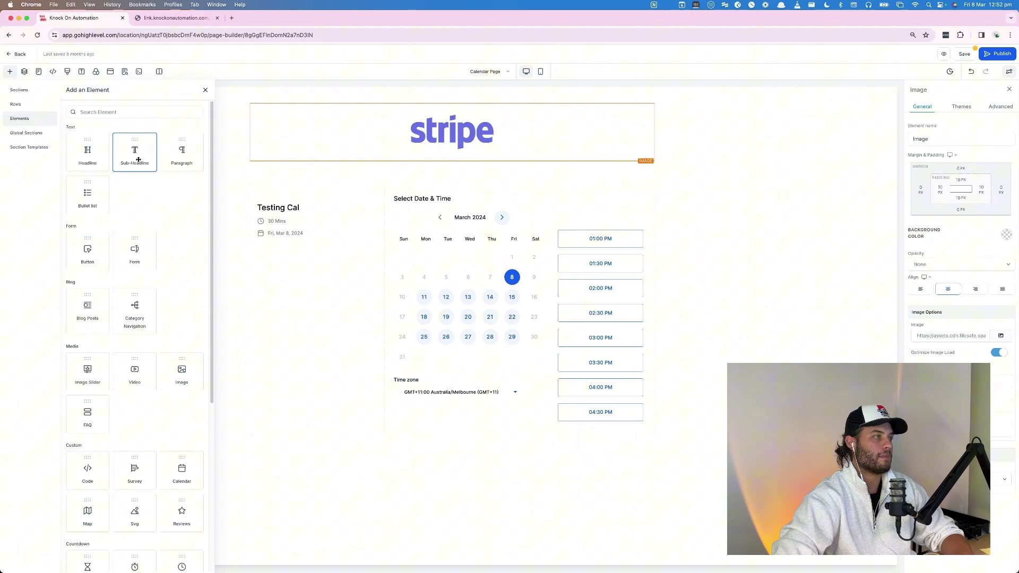
click(137, 154)
triple_click(434, 171)
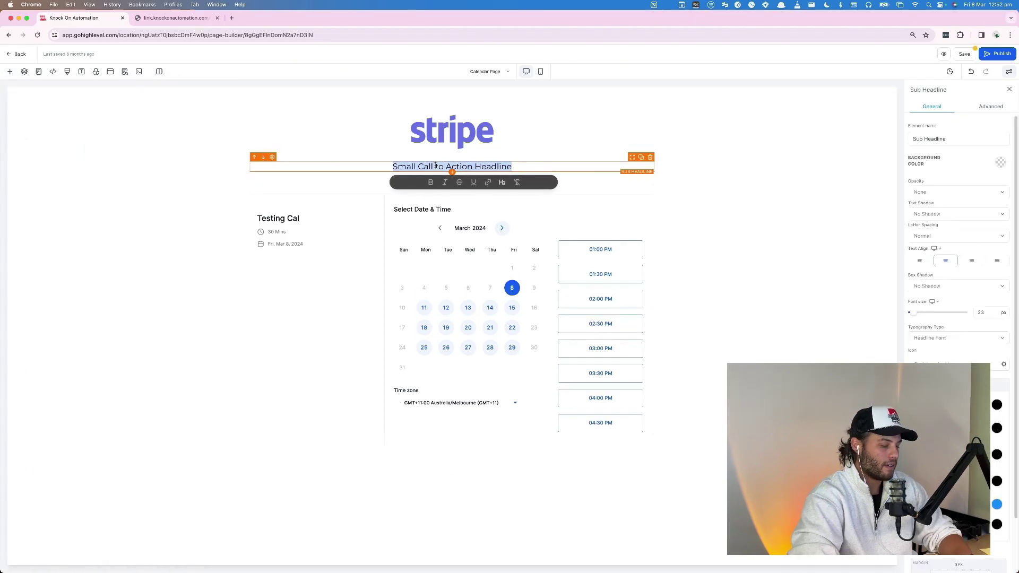
text(Find a time that )
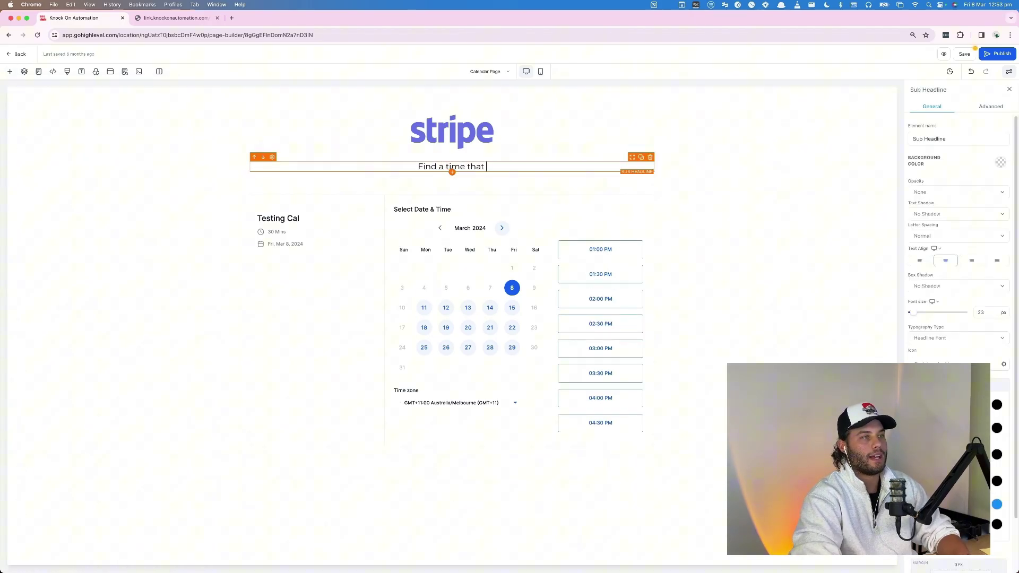
text(suits be)
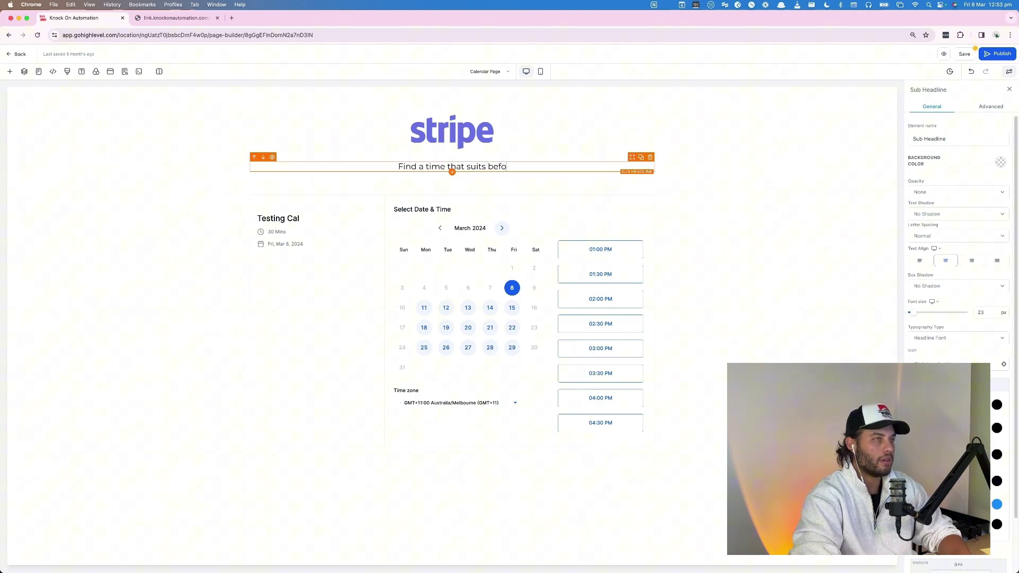
text(low!)
Save the Calendar Page, preview it in a new tab, then return to the editor.
click(709, 284)
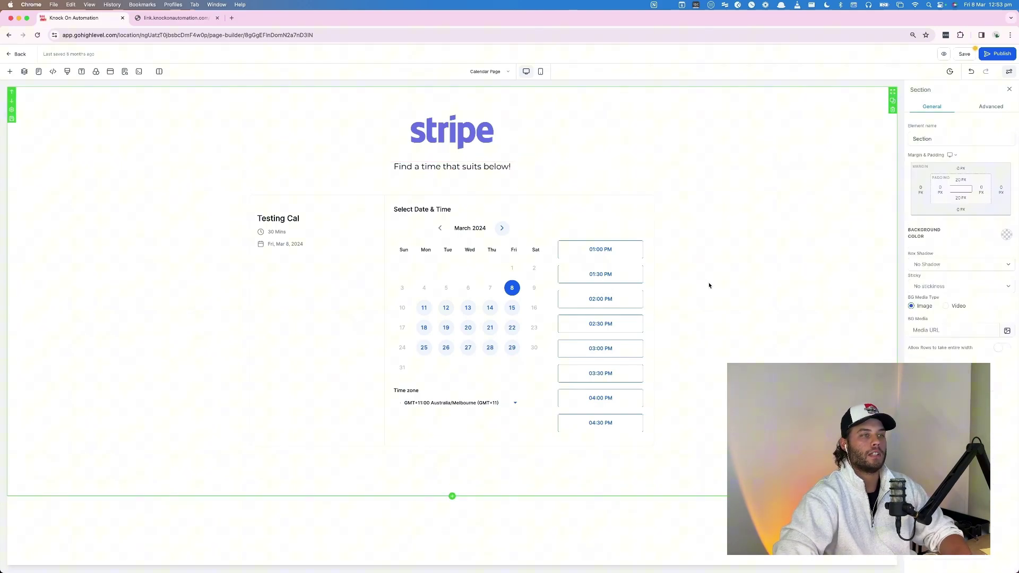
click(965, 53)
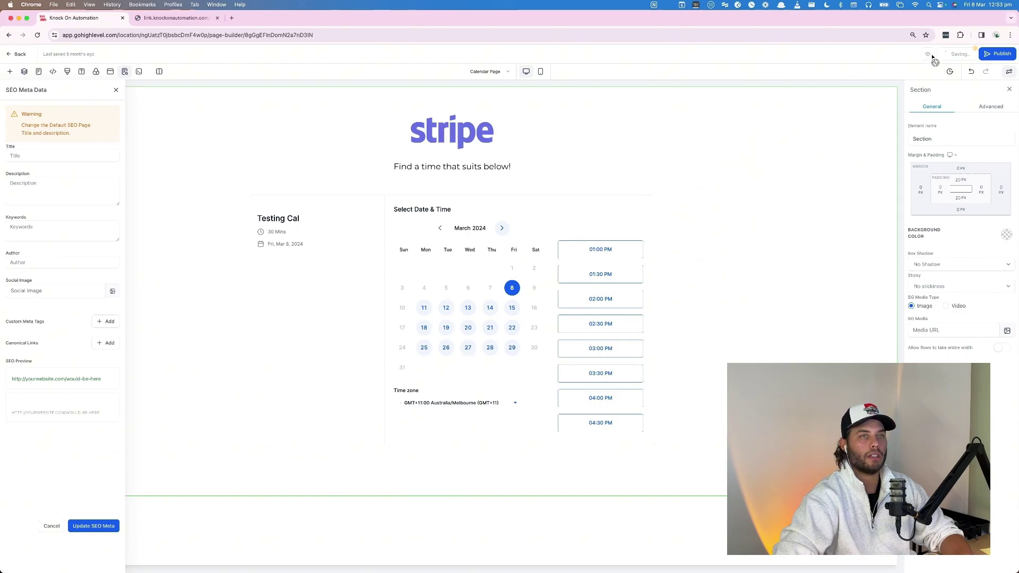
click(929, 55)
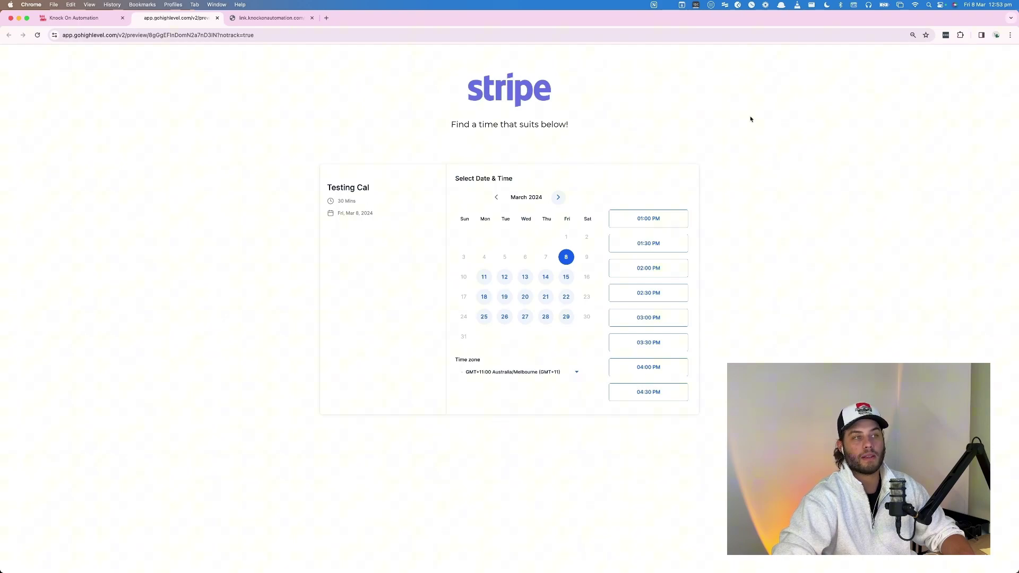
click(97, 20)
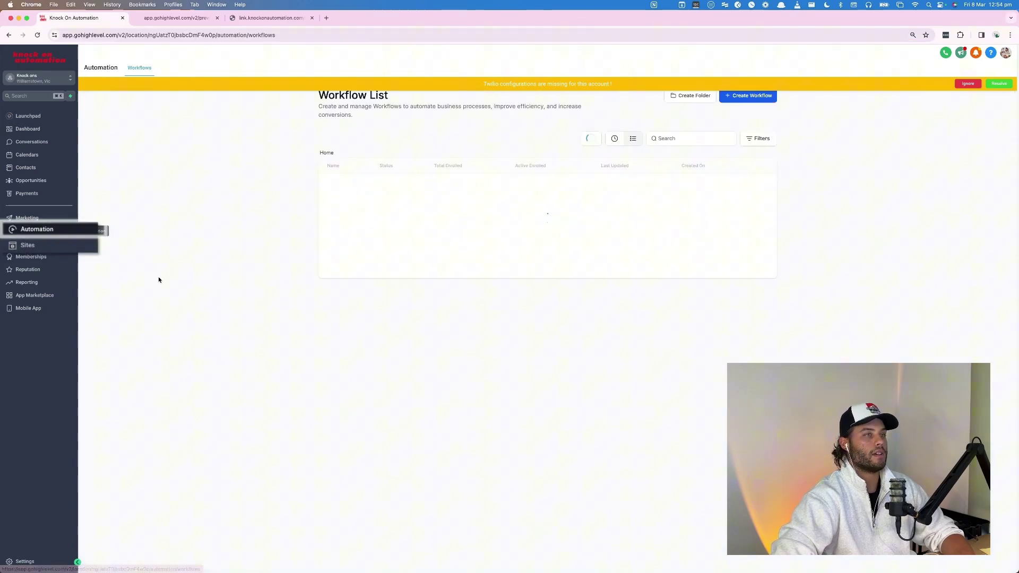
Create a workflow from scratch titled 'Booking Confirmation and reminder'.
click(760, 99)
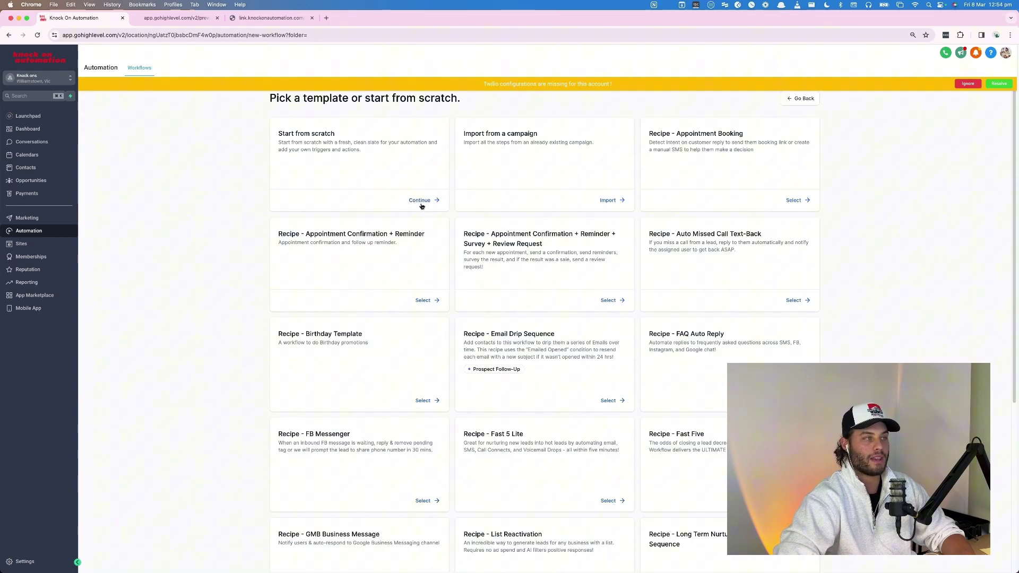
click(421, 205)
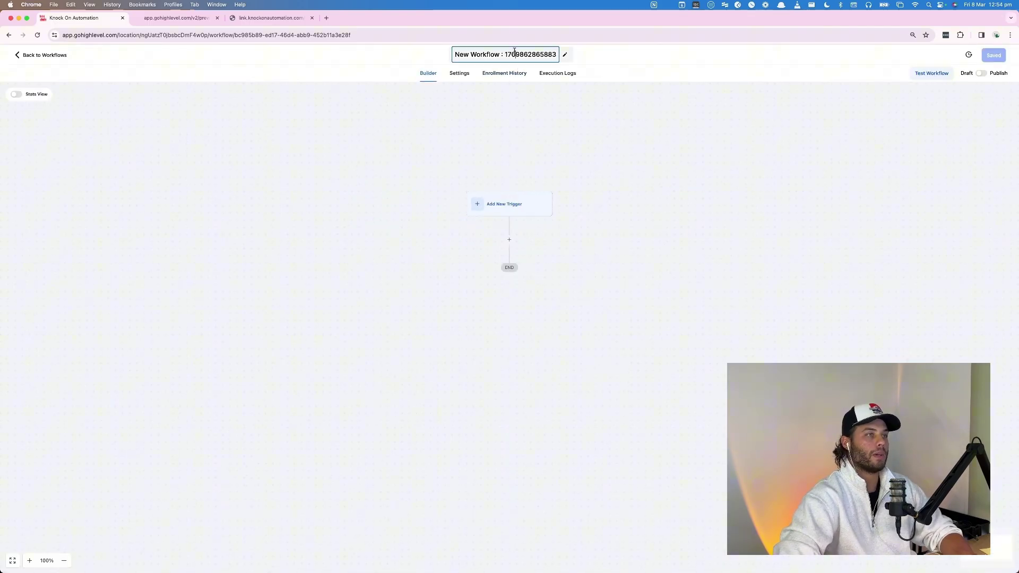
triple_click(515, 53)
text(Booki)
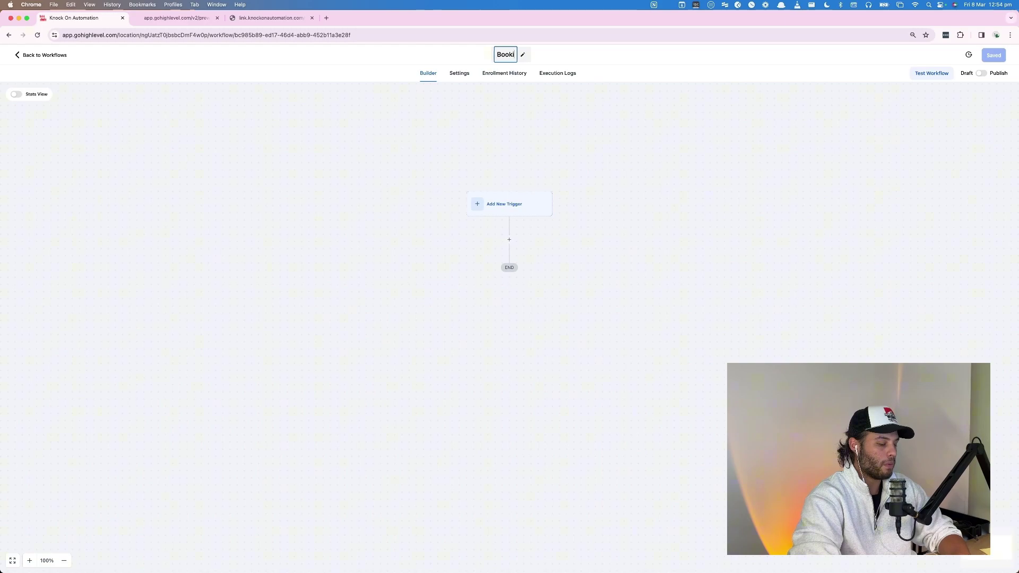
text(ng Confirmation)
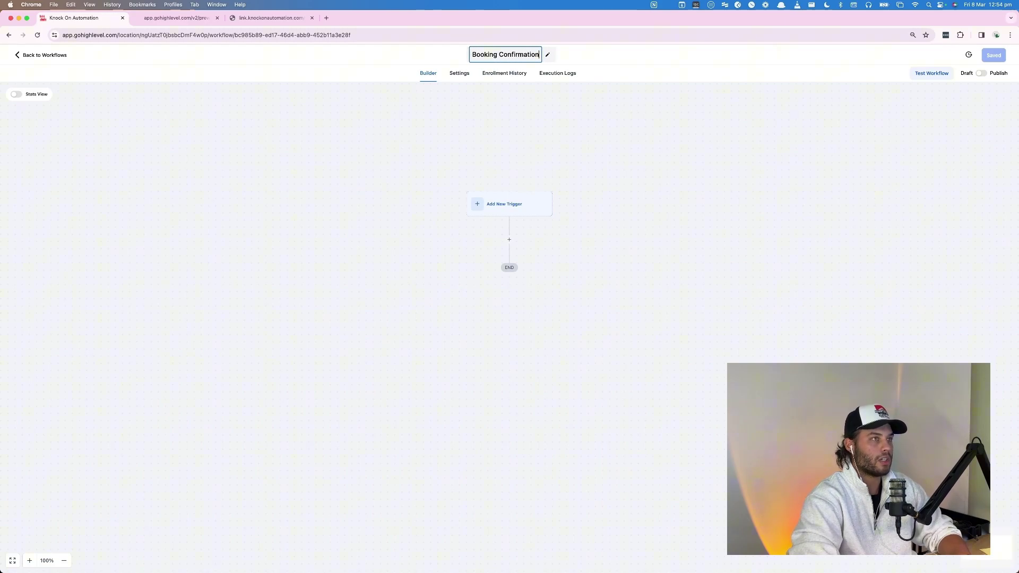
text( and reminder)
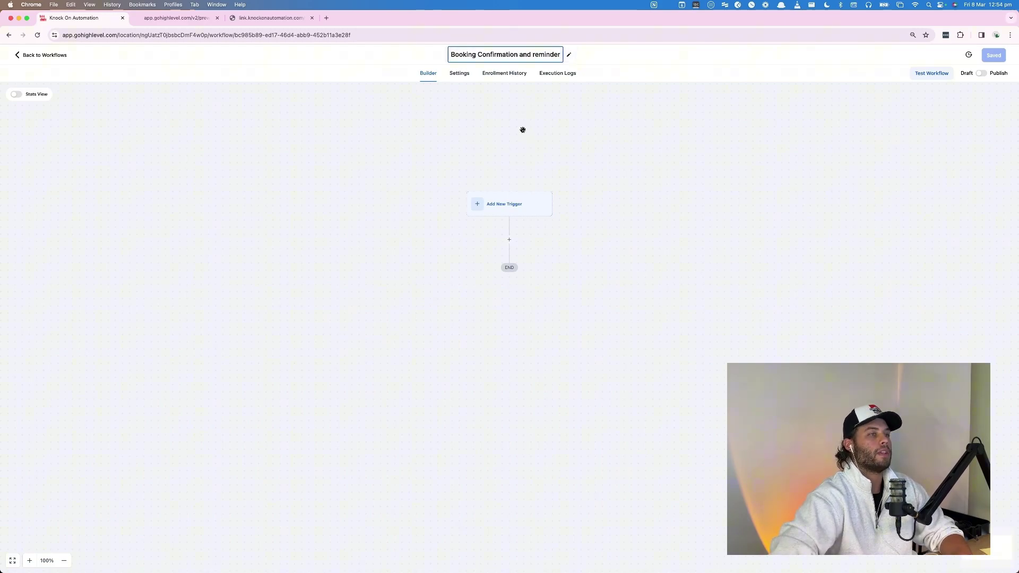
Commit the workflow name and add a Customer Booked Appointment trigger.
click(440, 135)
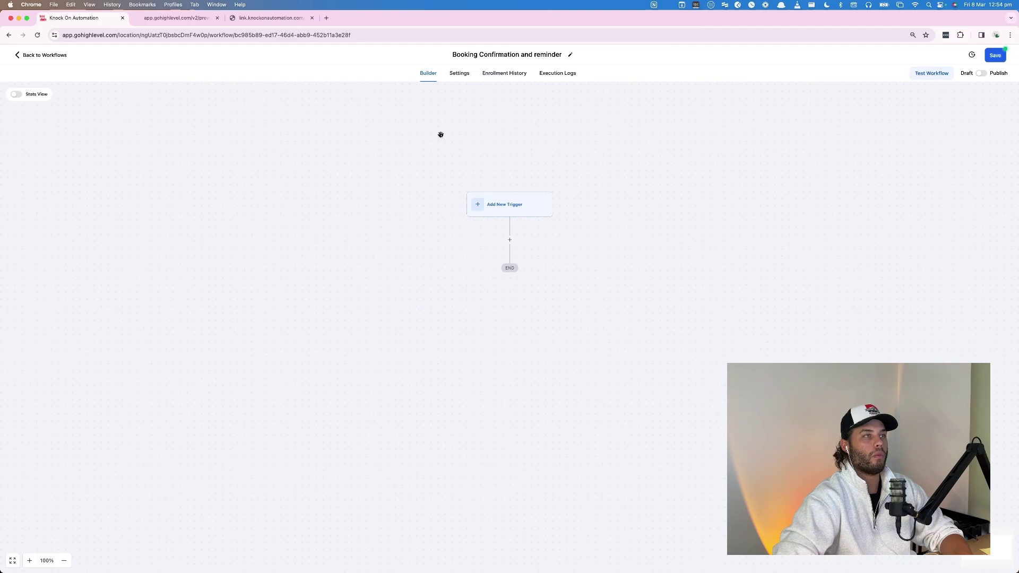
click(512, 210)
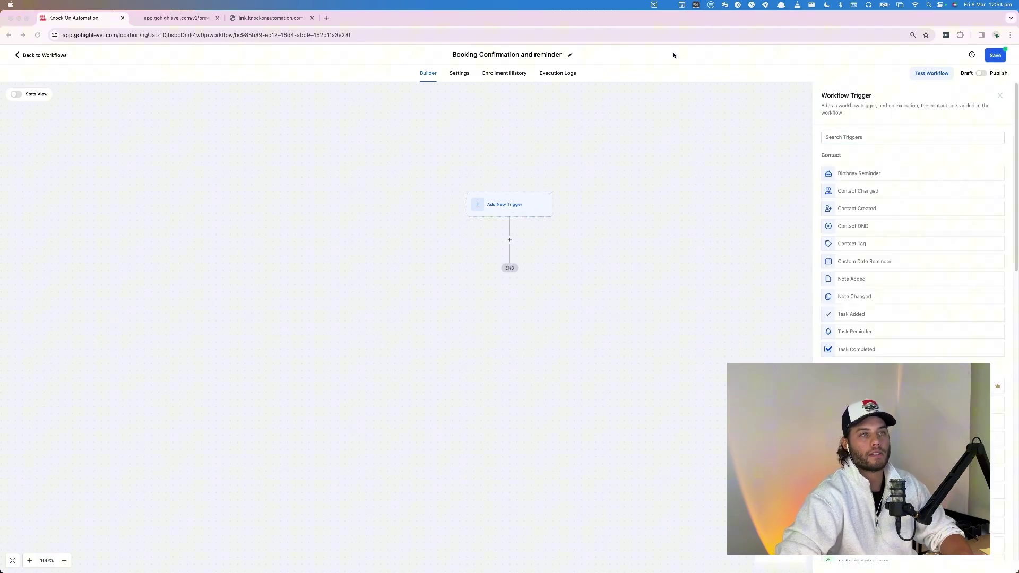
click(849, 139)
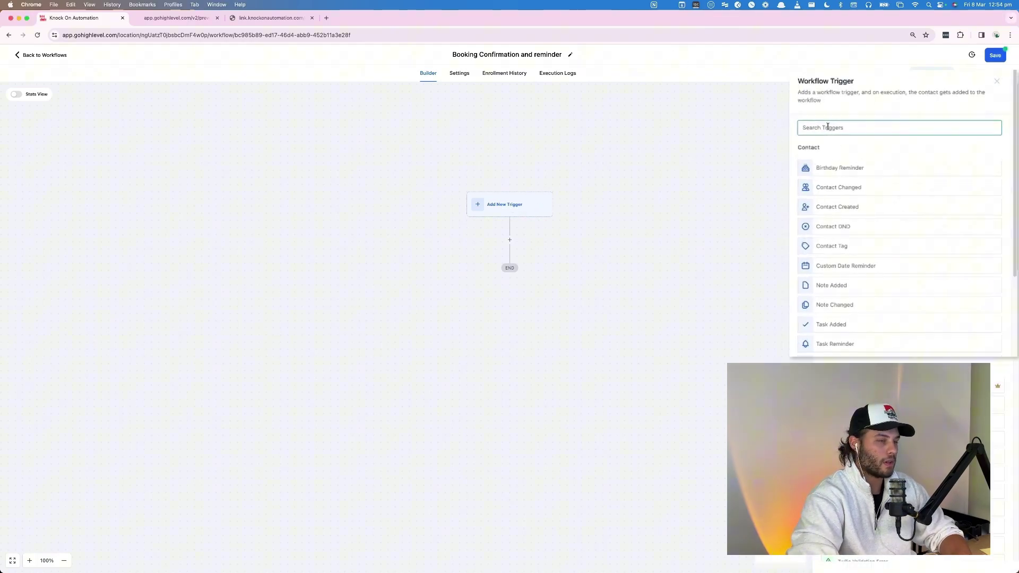
text(book)
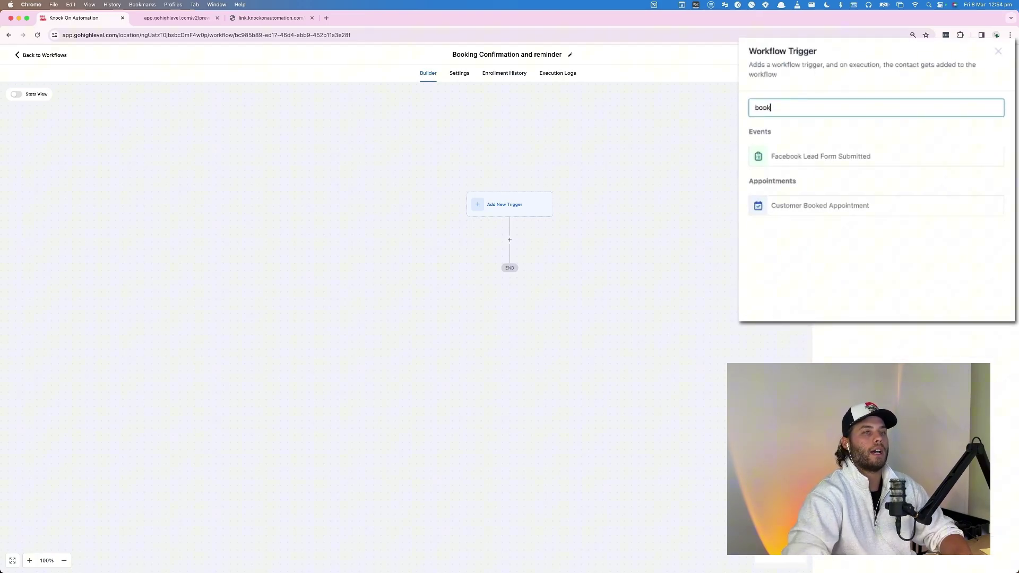
click(851, 211)
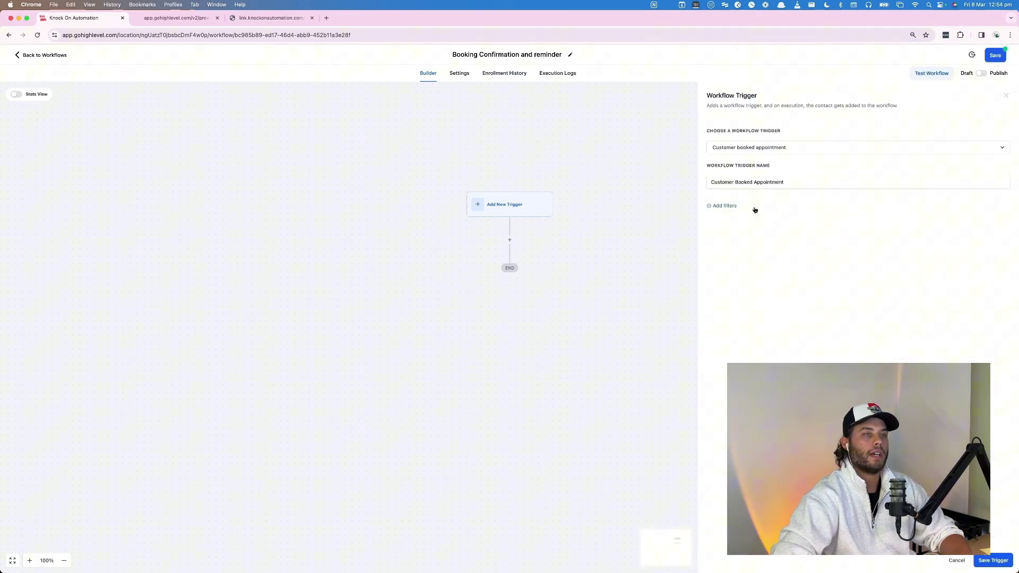
Filter the trigger to In calendar: Testing Cal and save it.
click(734, 206)
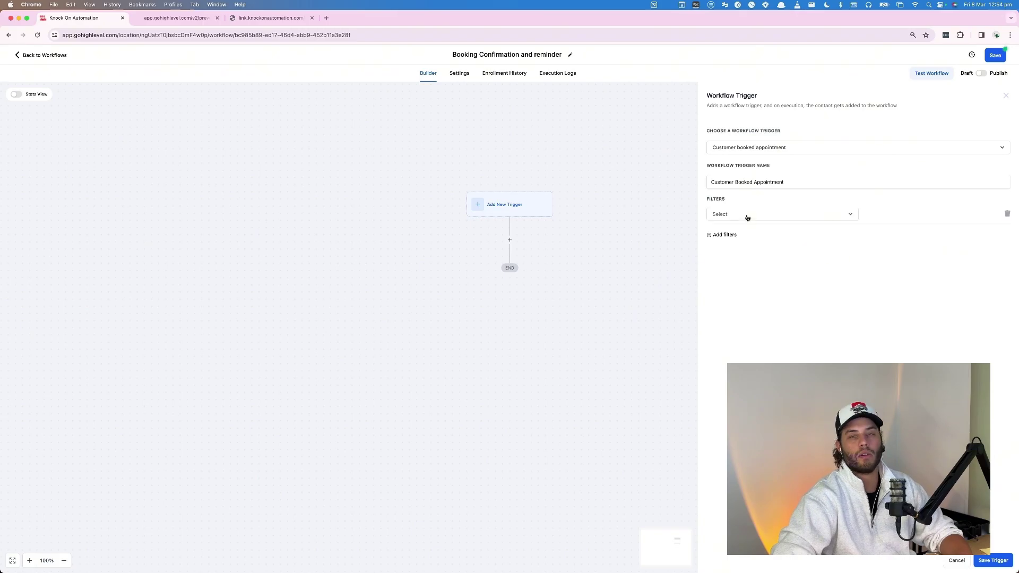
click(747, 216)
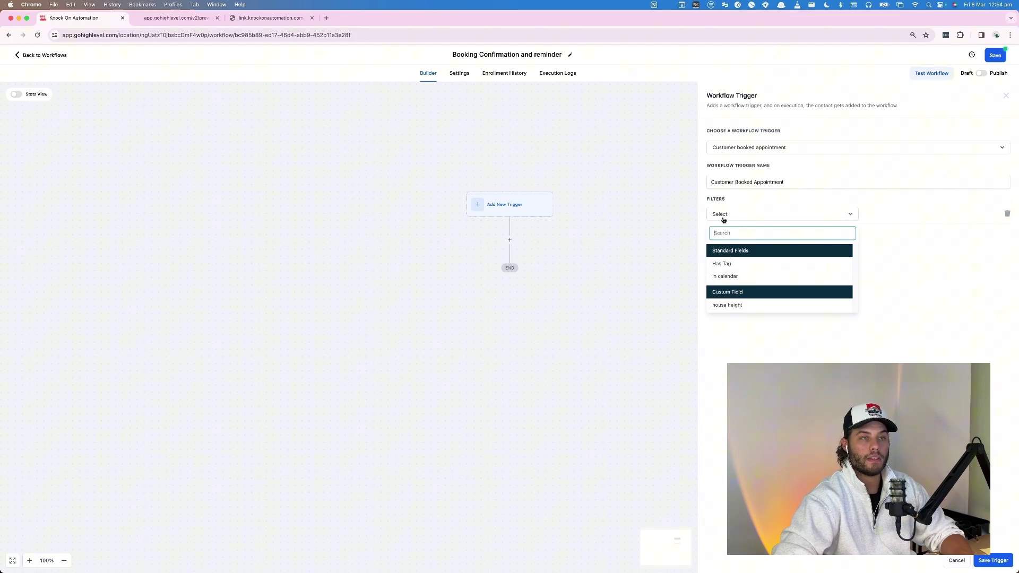
click(730, 277)
click(908, 214)
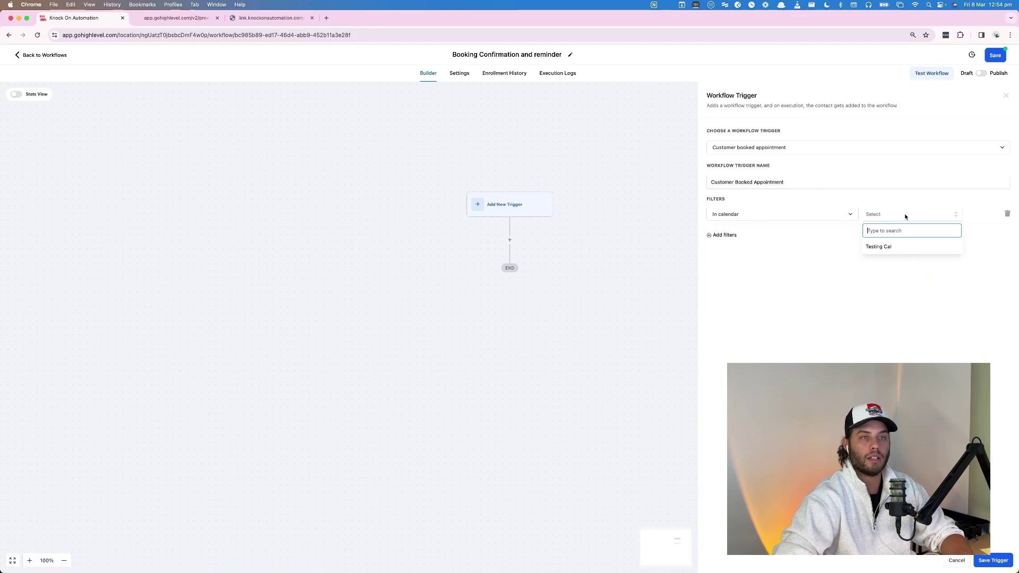
click(882, 246)
click(993, 561)
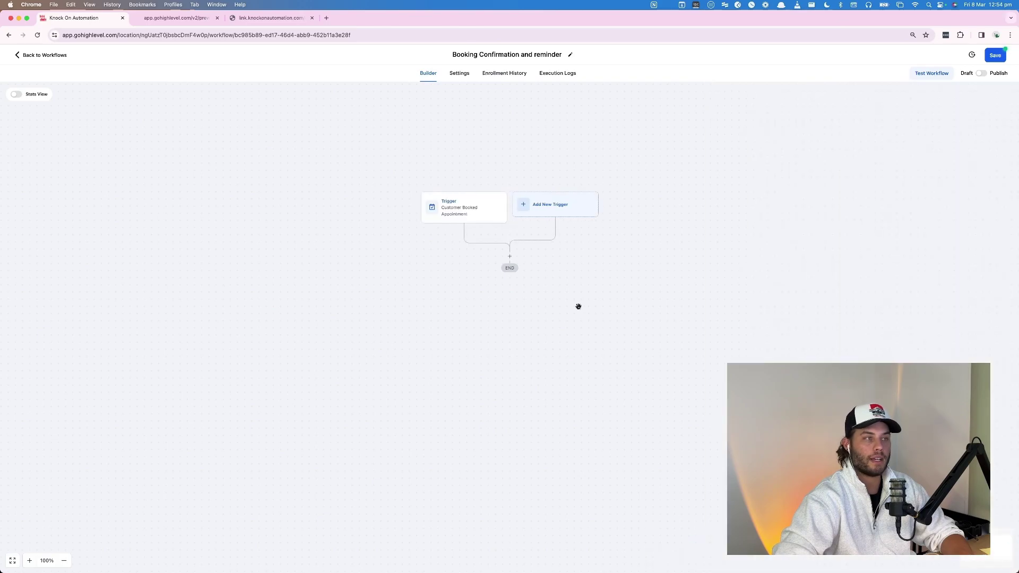
Add a Send SMS step after the trigger saying 'Thanks so much for booking in!'.
click(509, 256)
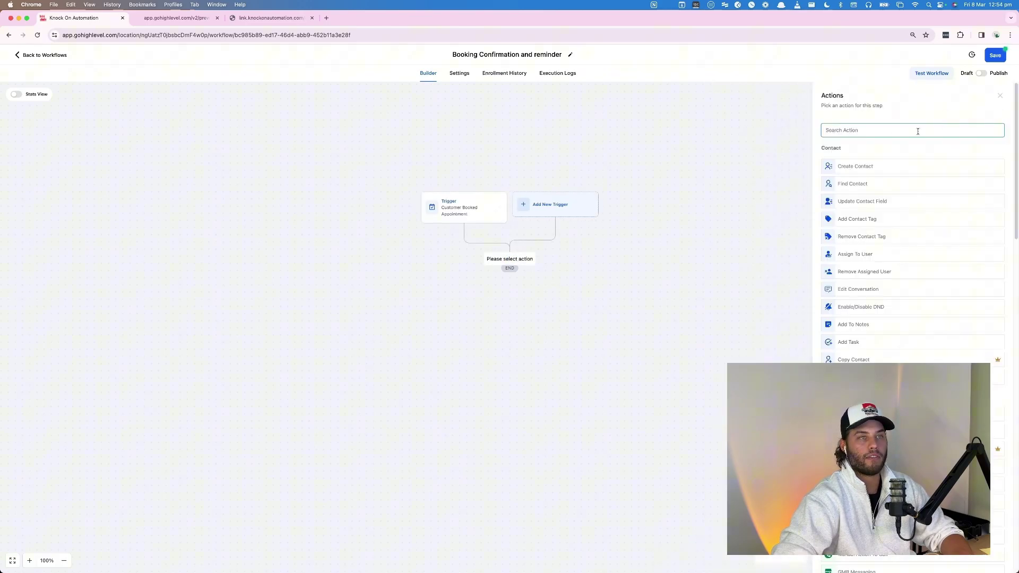
text(sms)
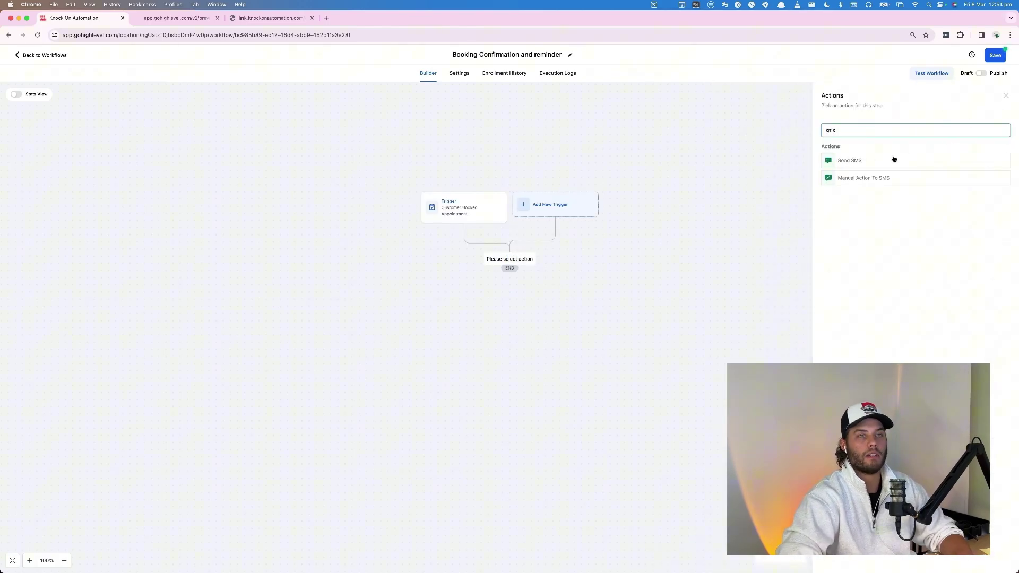
click(891, 160)
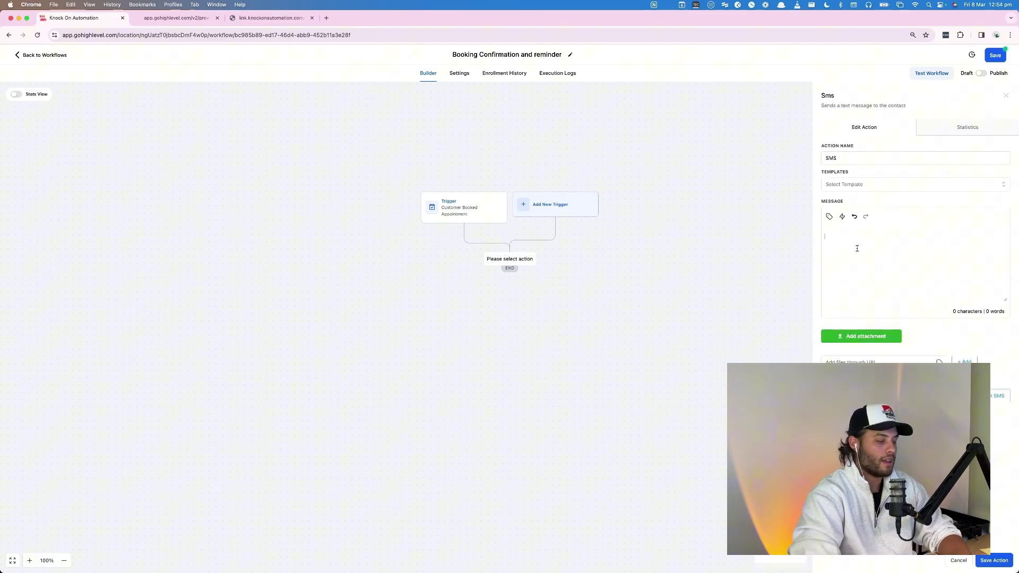
text(Thanks so much for booking in!)
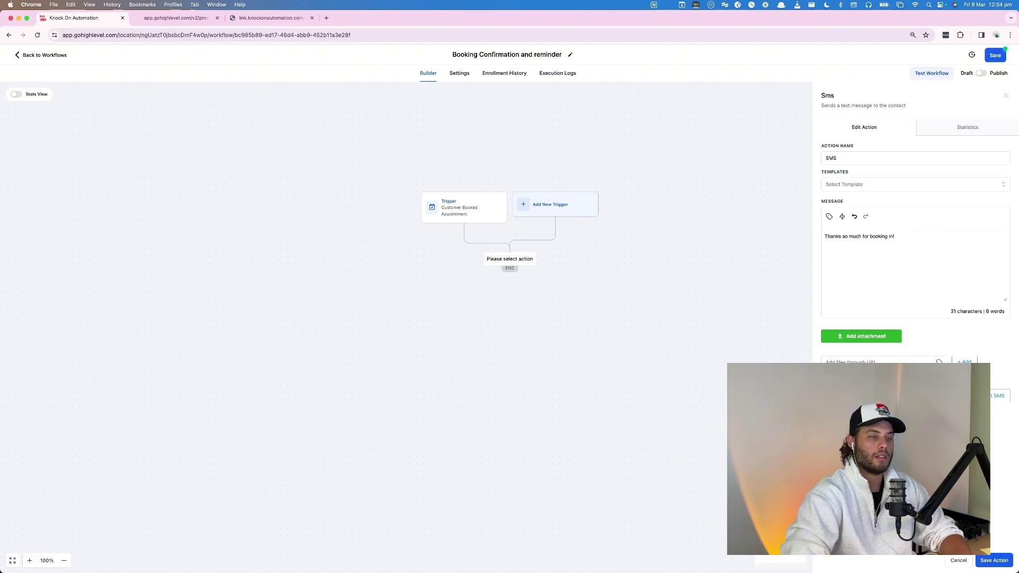
click(991, 561)
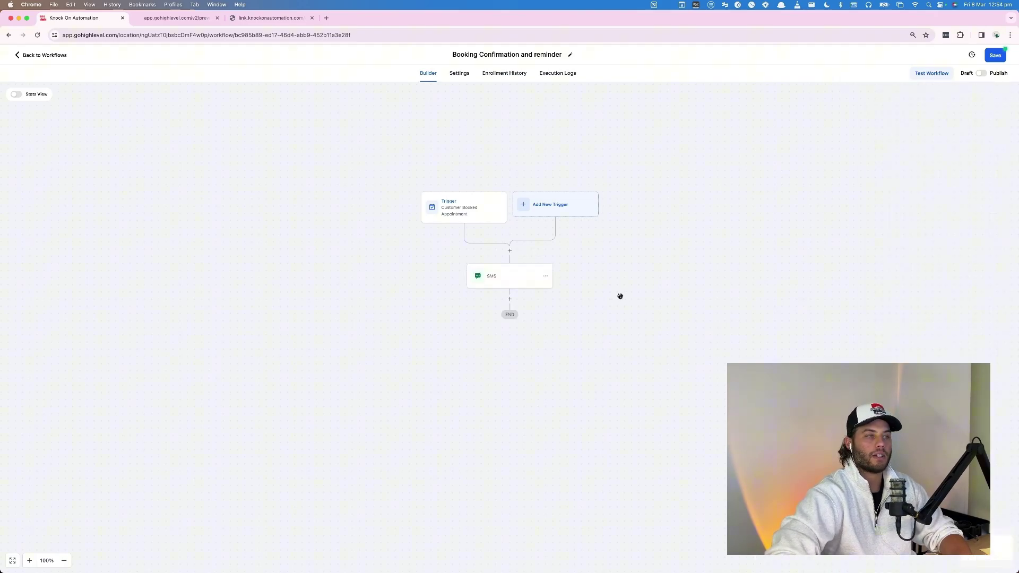
Add a Wait step set to Event / Appointment time, Before, 1 day, and save it.
click(510, 300)
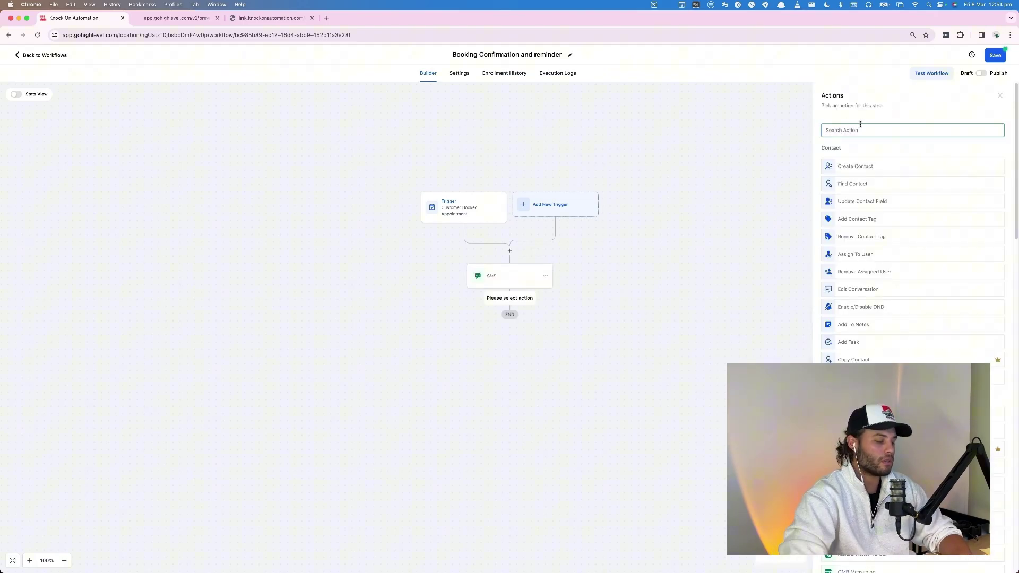
text(wait)
click(853, 162)
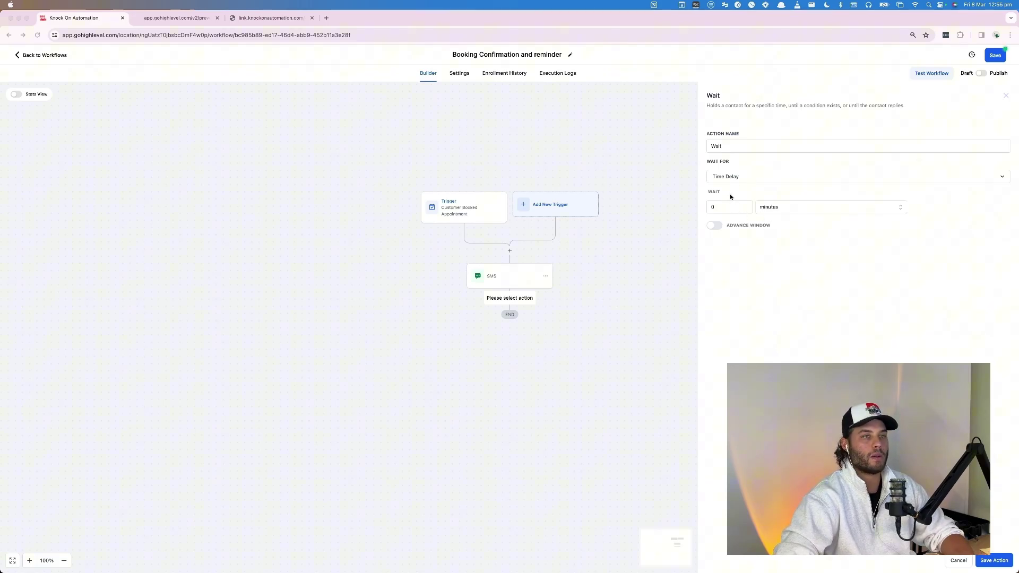
click(726, 207)
text(3)
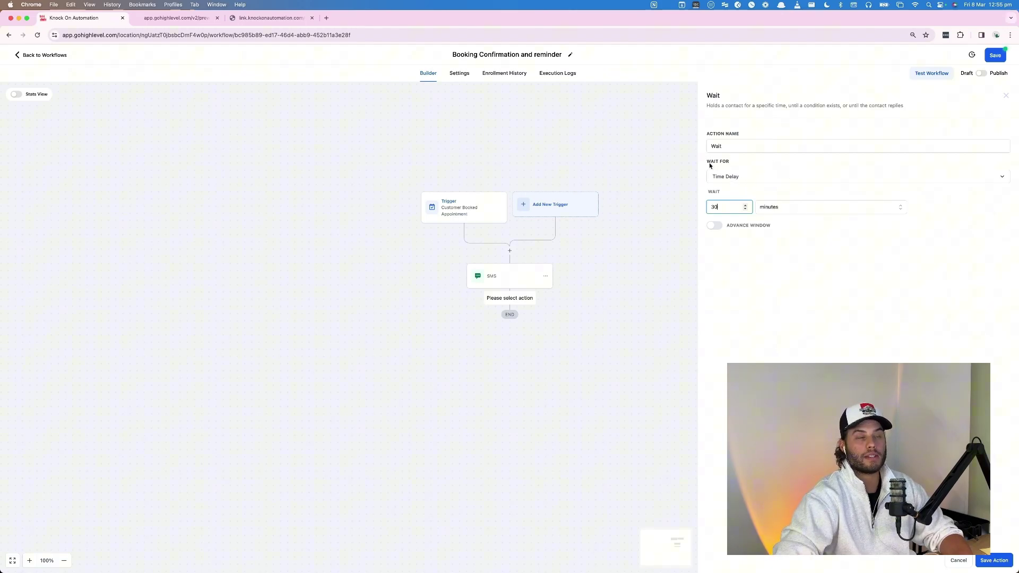
click(740, 180)
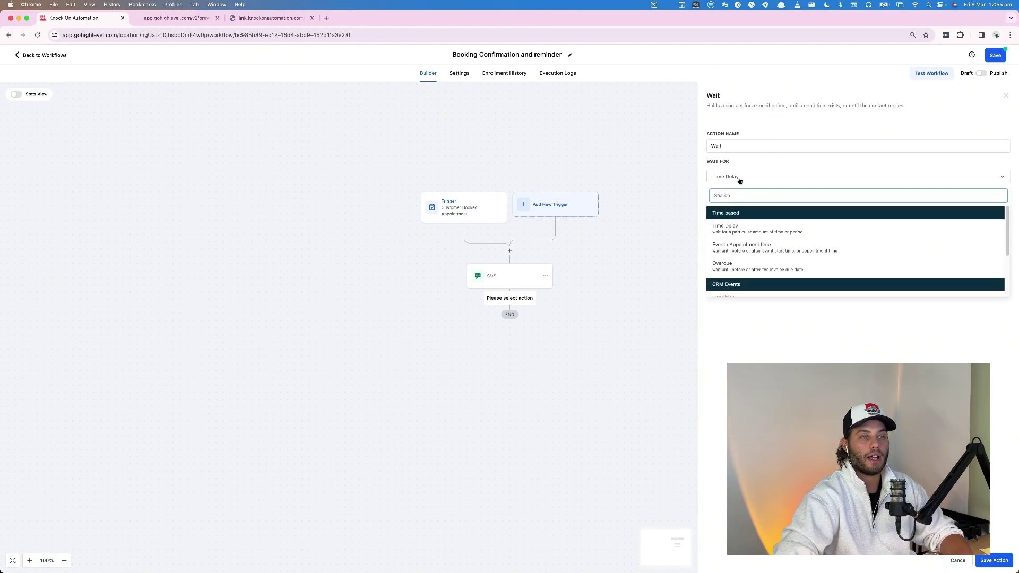
click(741, 248)
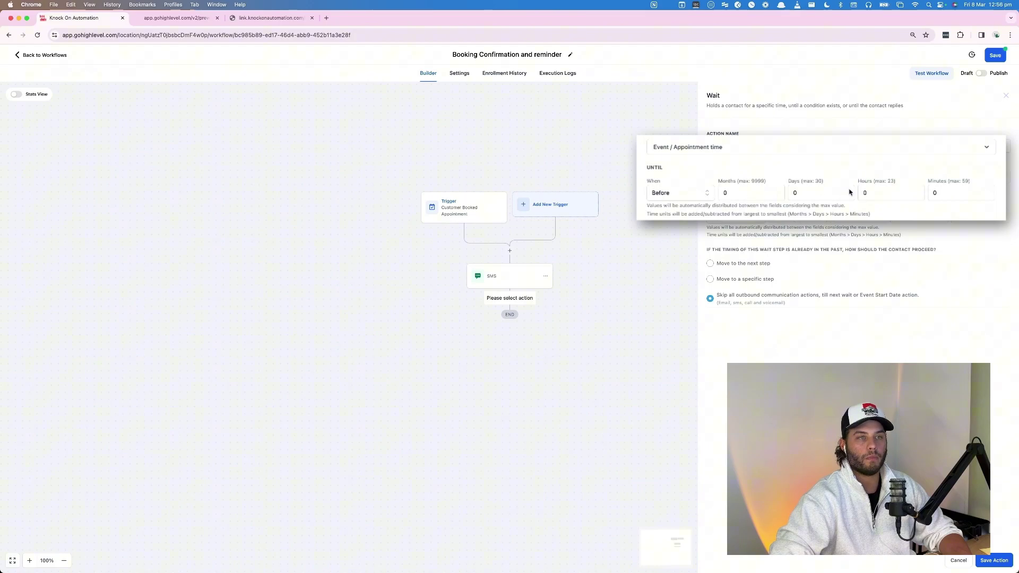
click(816, 191)
text(1)
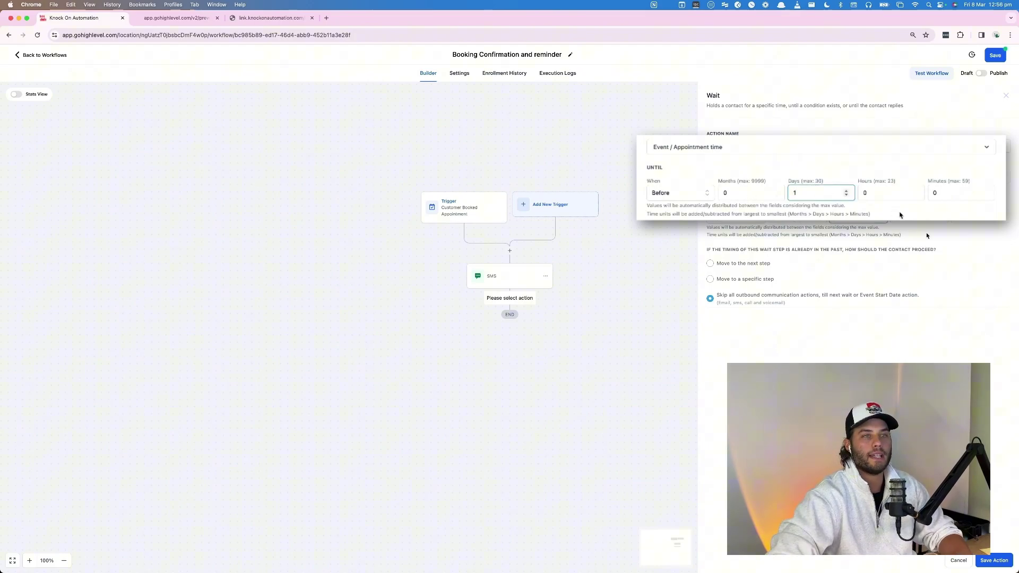
click(993, 562)
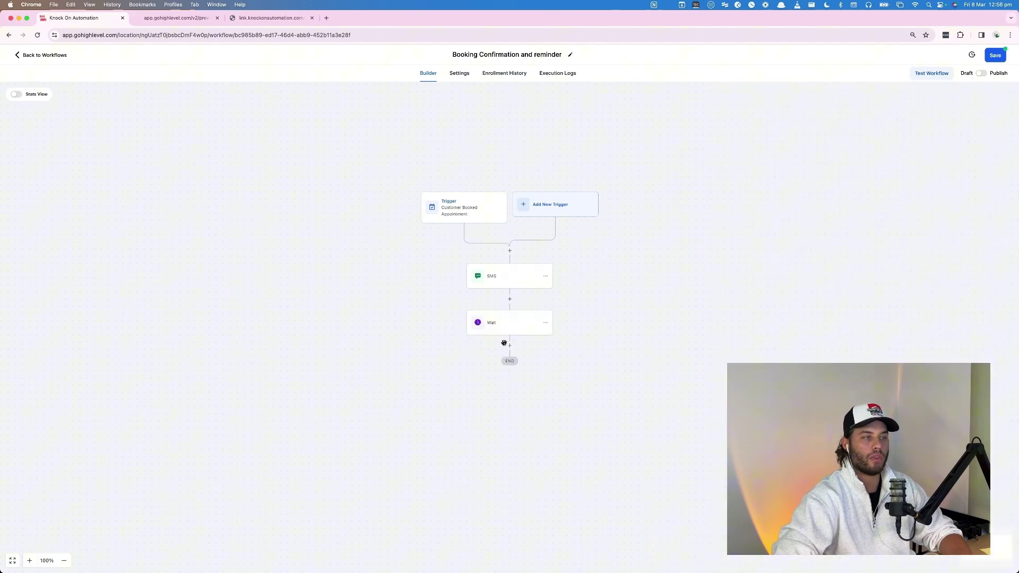
Add a Send SMS step with the message 'Cant wait to chat in 24h' and save it.
click(510, 345)
text(sms)
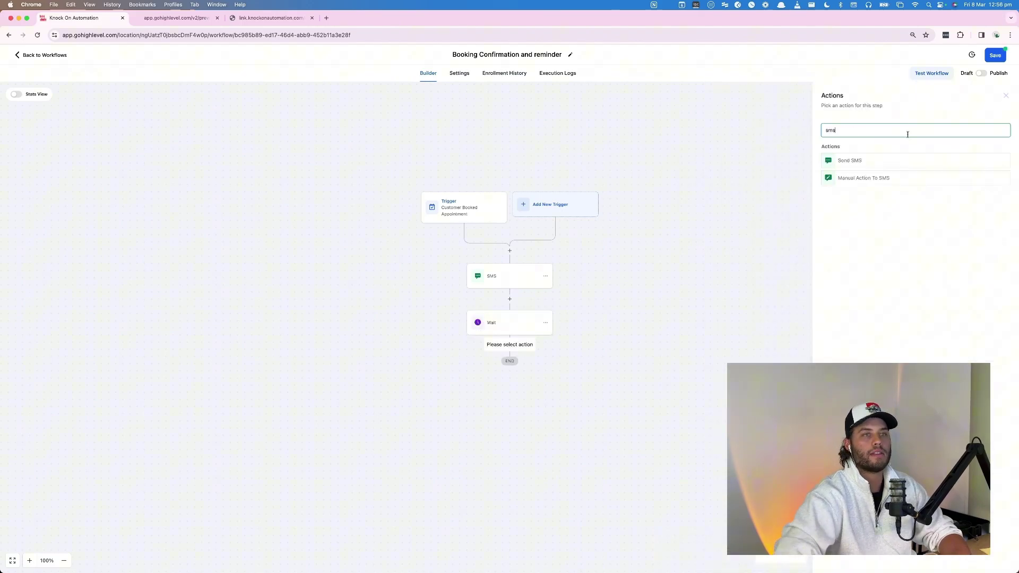
click(903, 162)
click(845, 254)
text(Cant wait to chat in 24h)
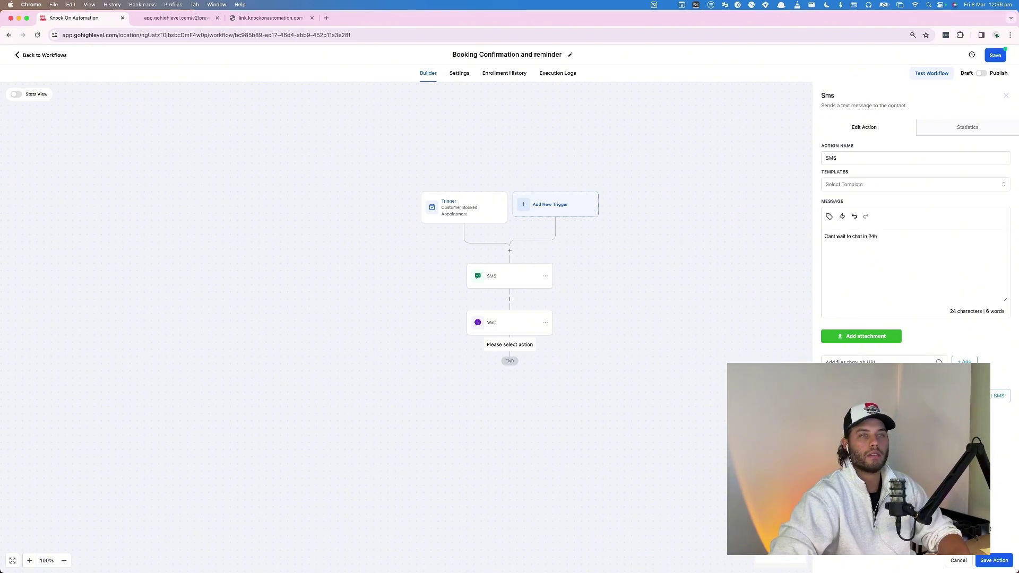
click(993, 561)
Add a Wait step until 8 hours before the appointment time and save it.
click(510, 392)
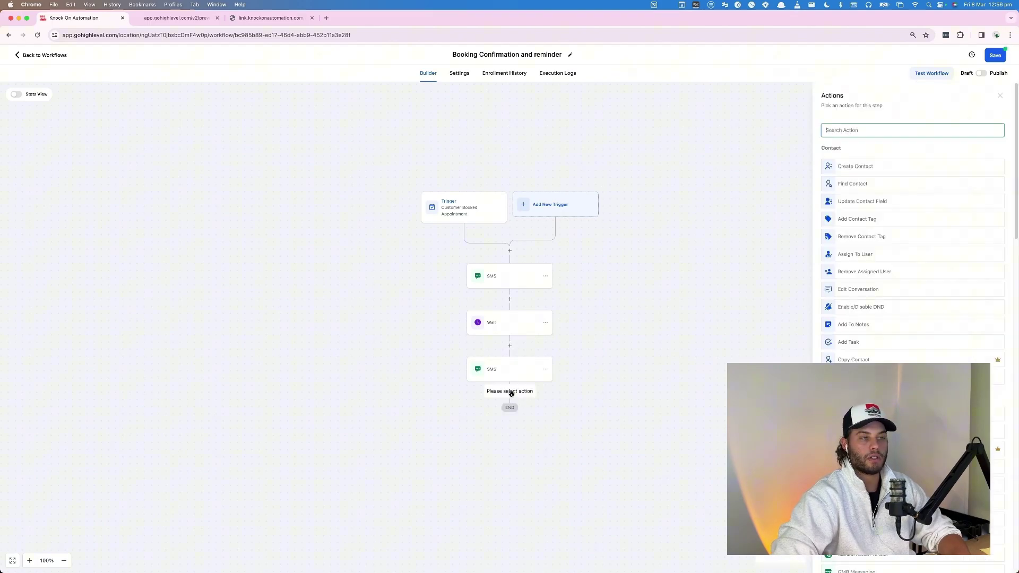
click(874, 131)
text(wait)
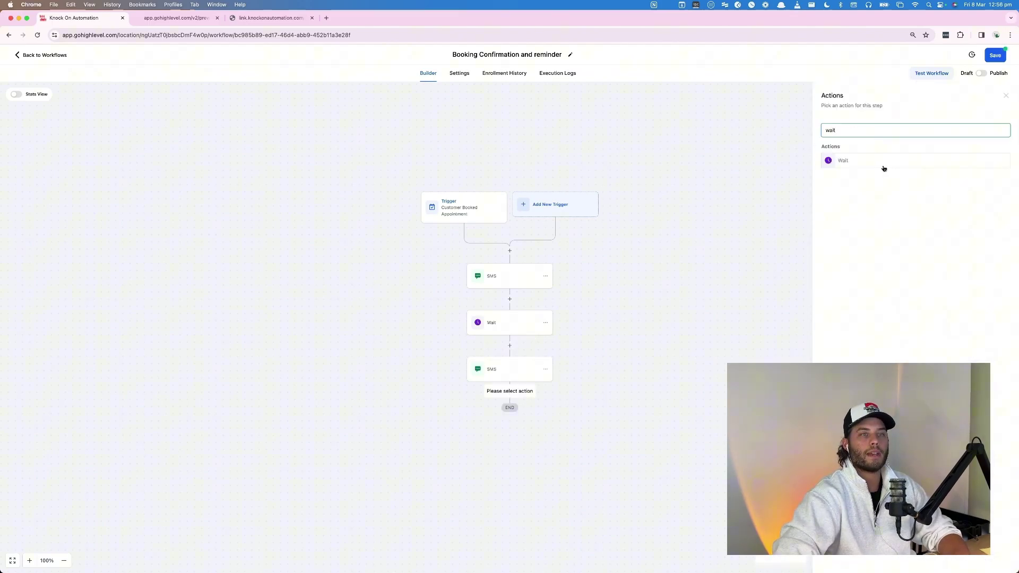
click(884, 168)
click(766, 184)
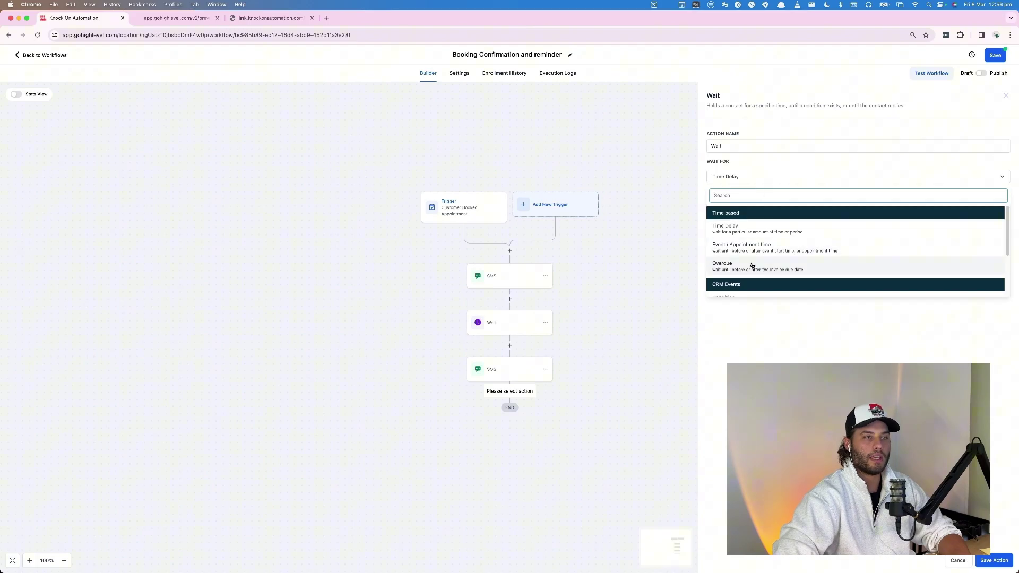
click(750, 247)
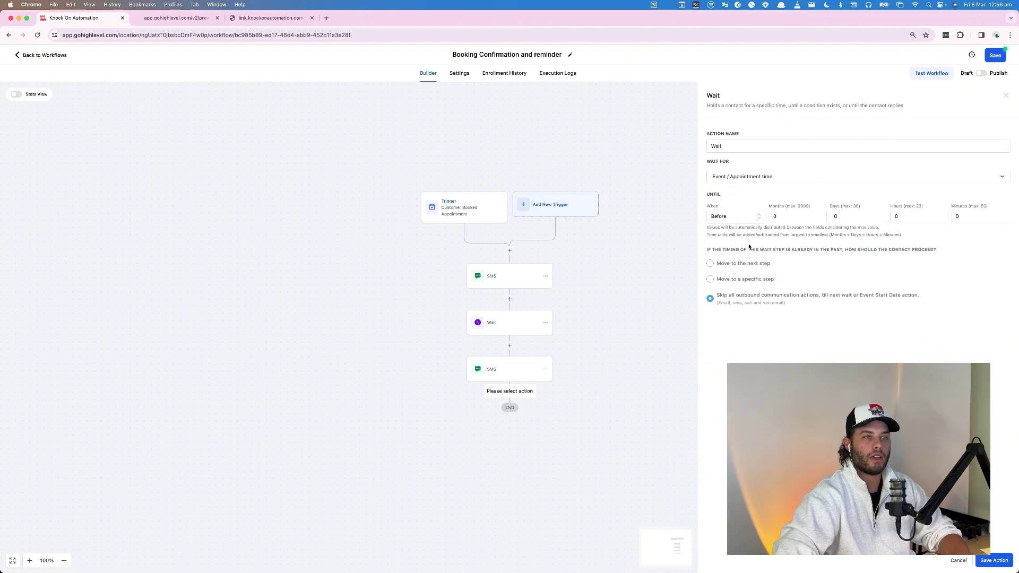
click(914, 216)
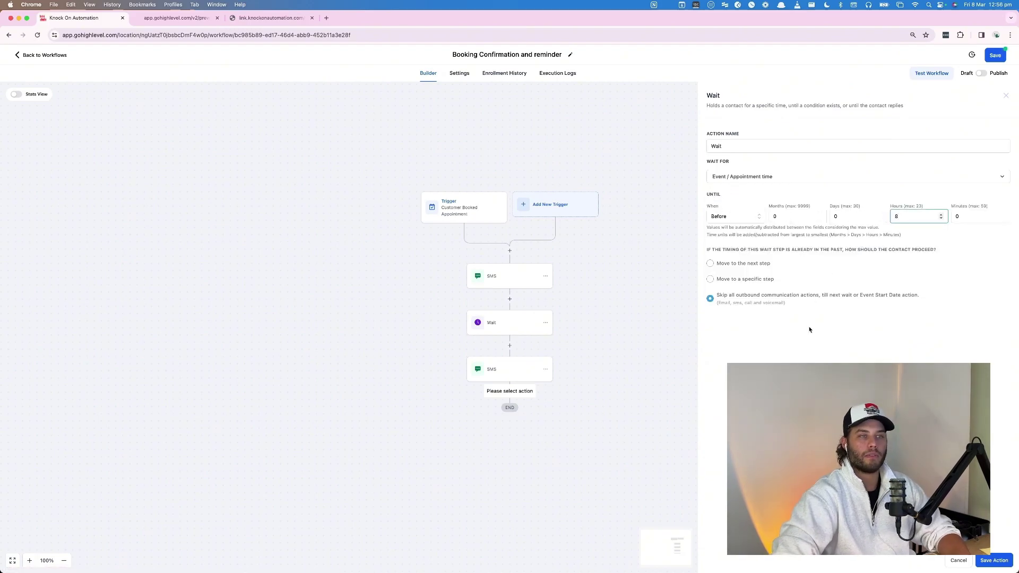
click(993, 561)
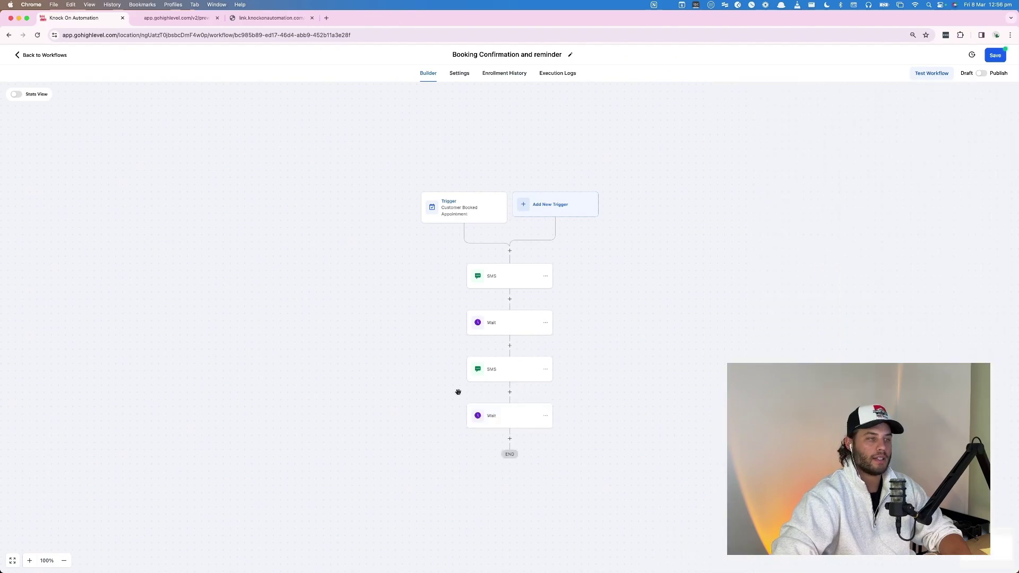
click(510, 438)
Make the new step a Send Email action and fill in the sender's name and e-mail address.
text(emai)
click(861, 162)
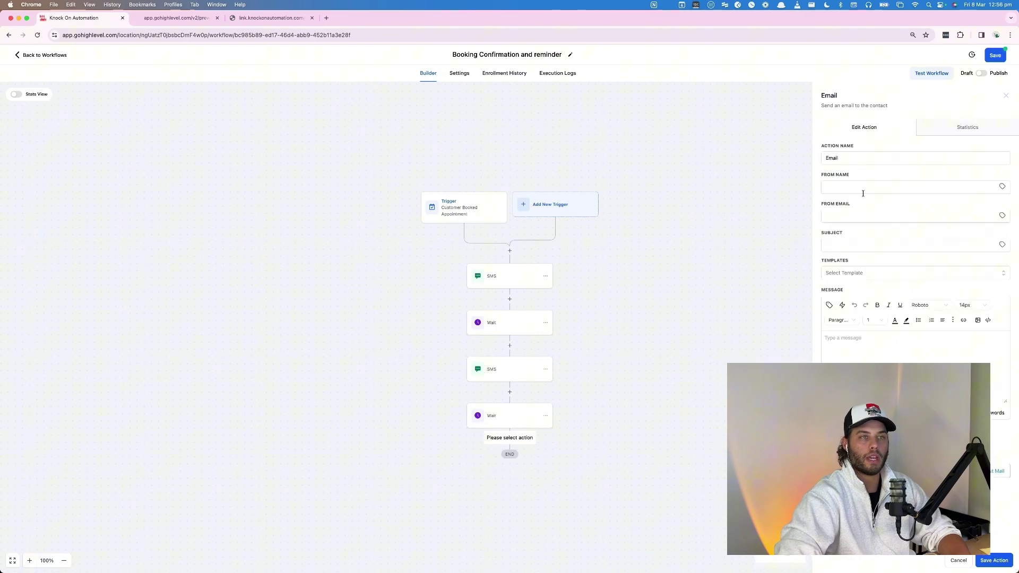
click(856, 187)
text(Matt)
key(Tab)
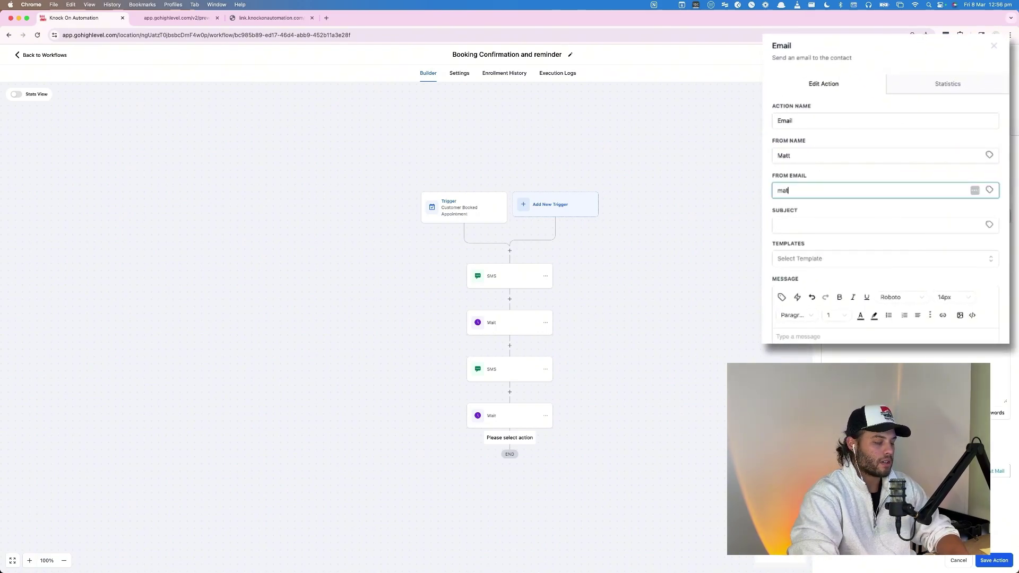
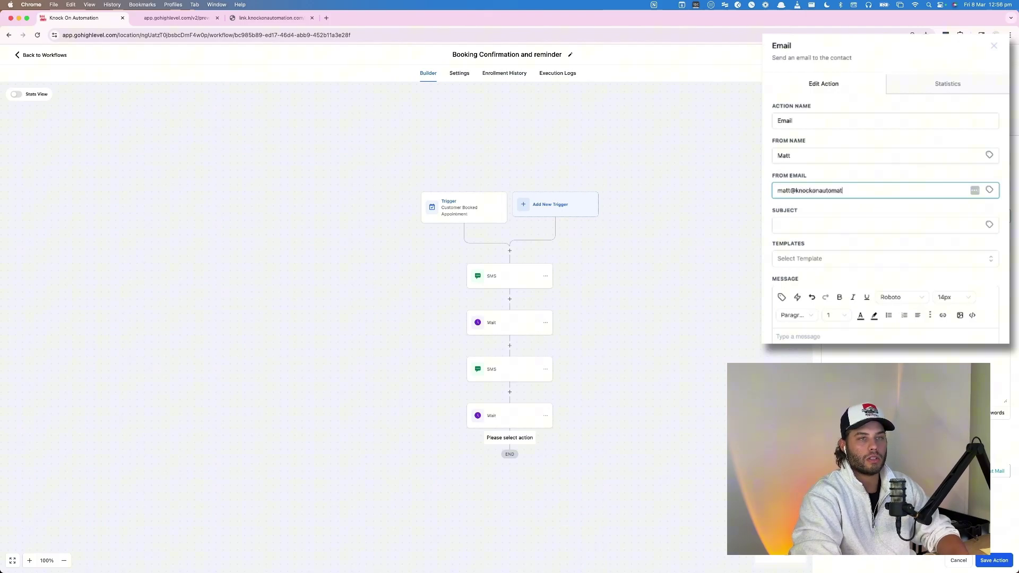
key(Tab)
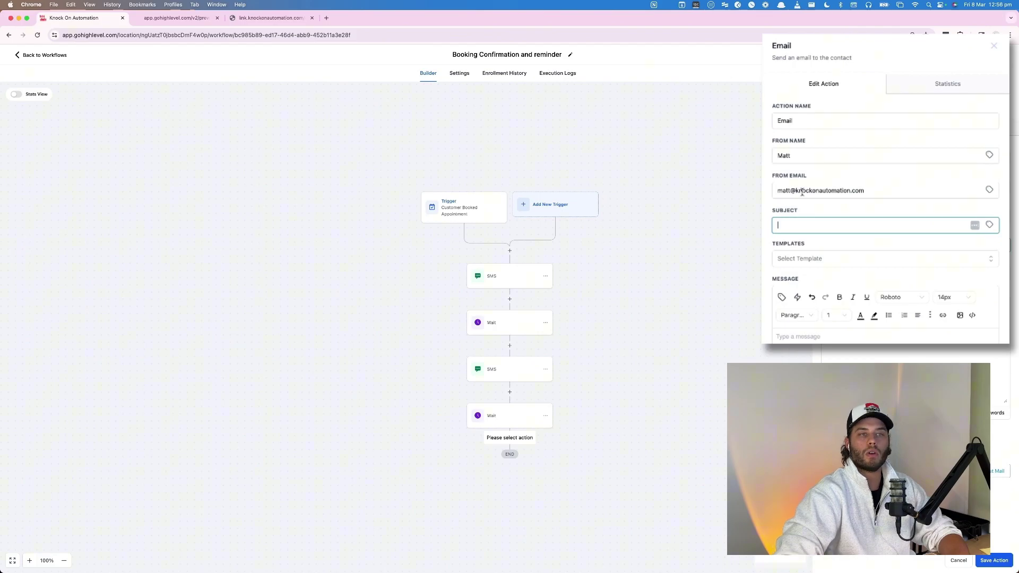
Review the sender e-mail address and set the email subject to 'Testing'.
drag(802, 190, 923, 196)
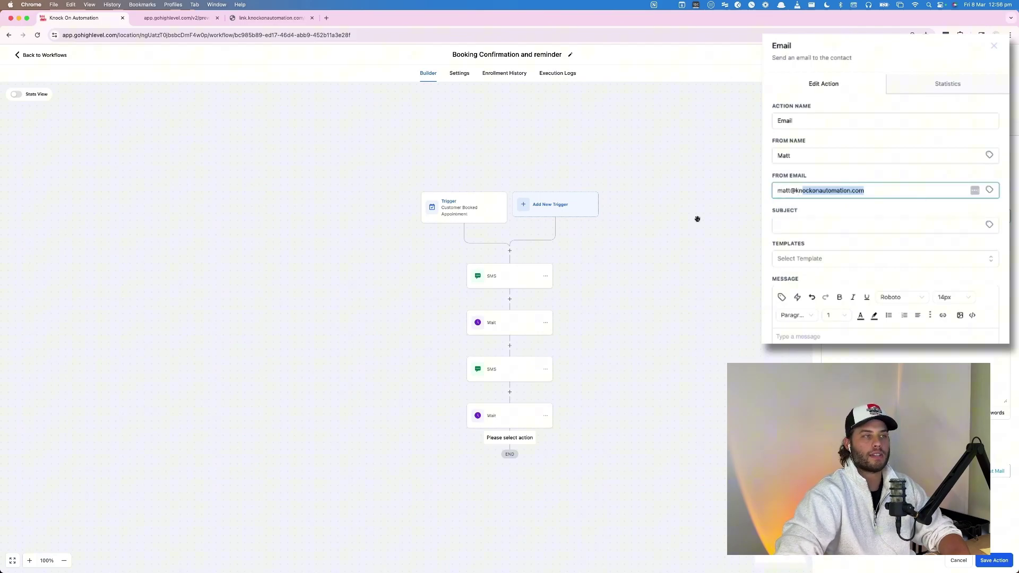
click(780, 191)
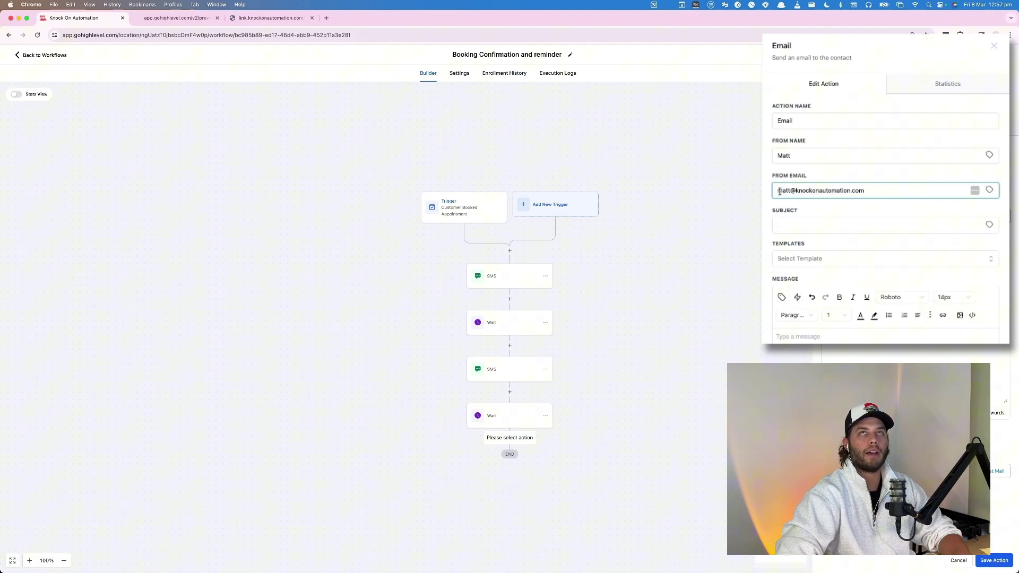
drag(779, 192, 903, 196)
click(886, 189)
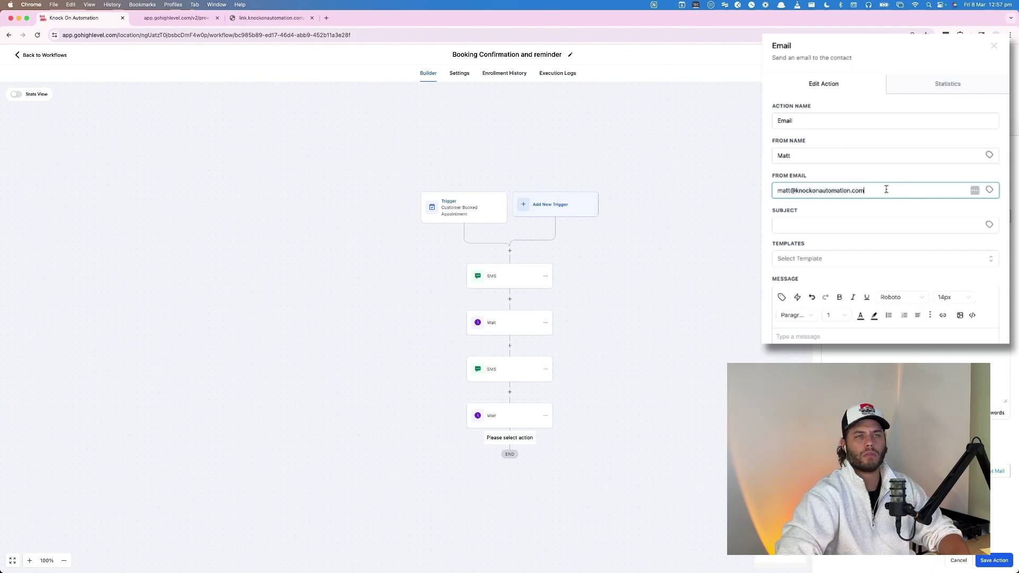
double_click(802, 190)
click(796, 225)
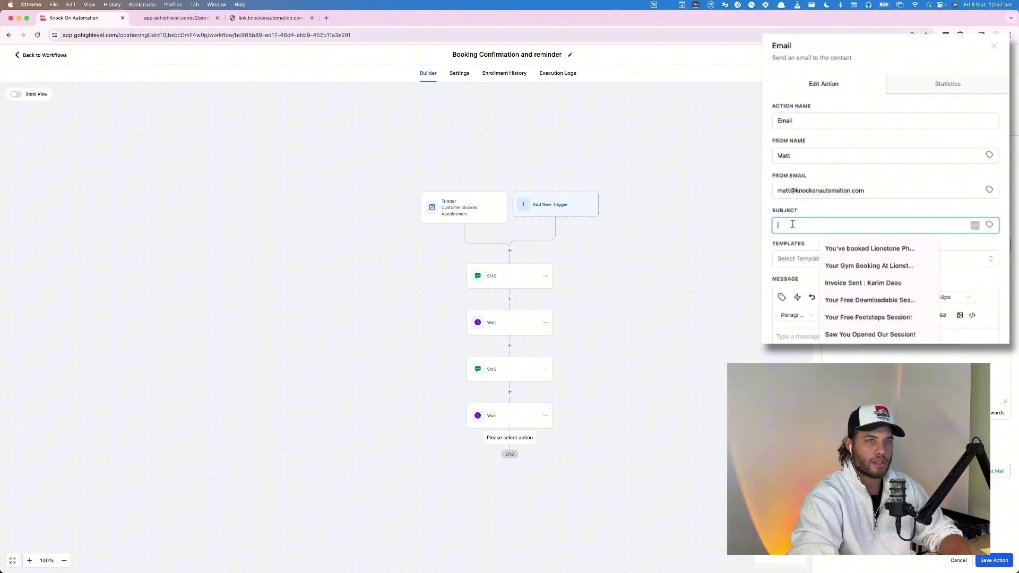
text(Te)
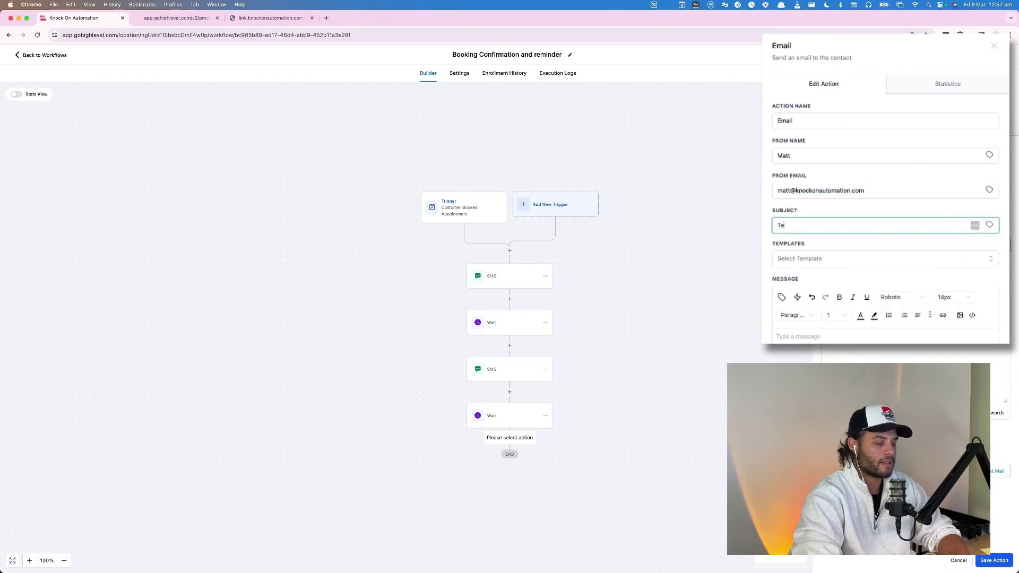
text(sting)
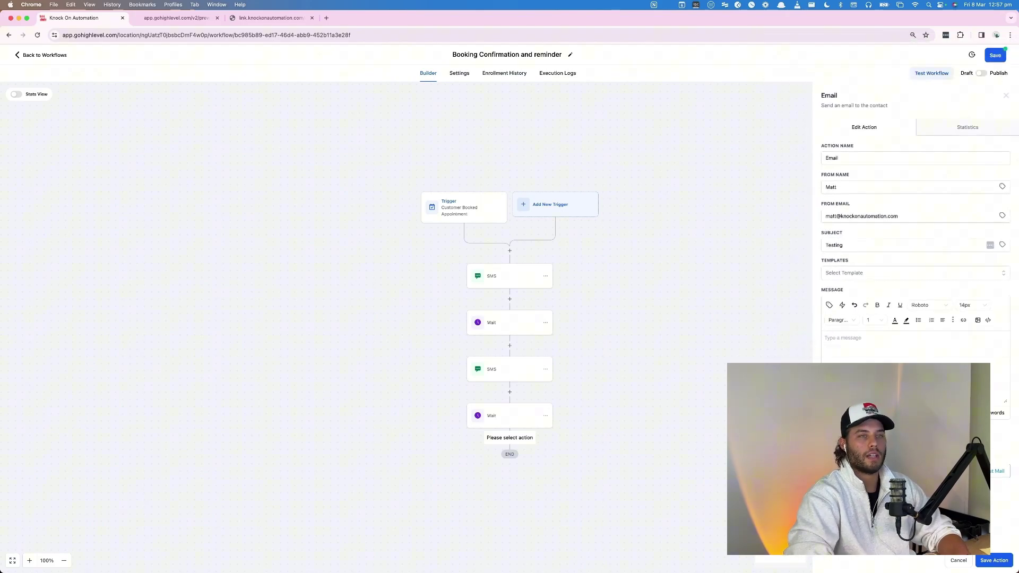
Write the 'cant wait' email body with the Appointment Meeting Location merge field, then save the Email action.
click(844, 355)
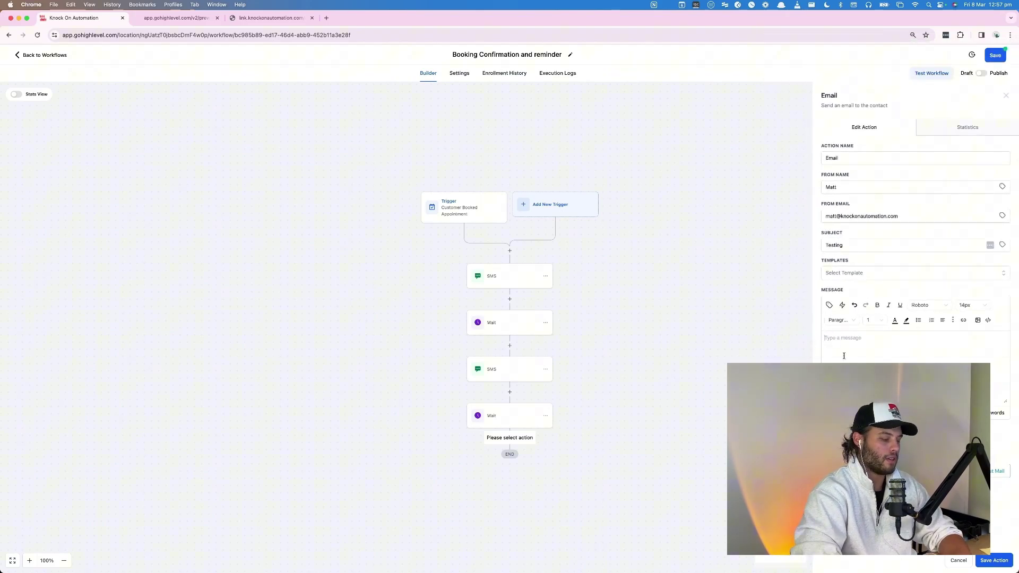
text(cant wait)
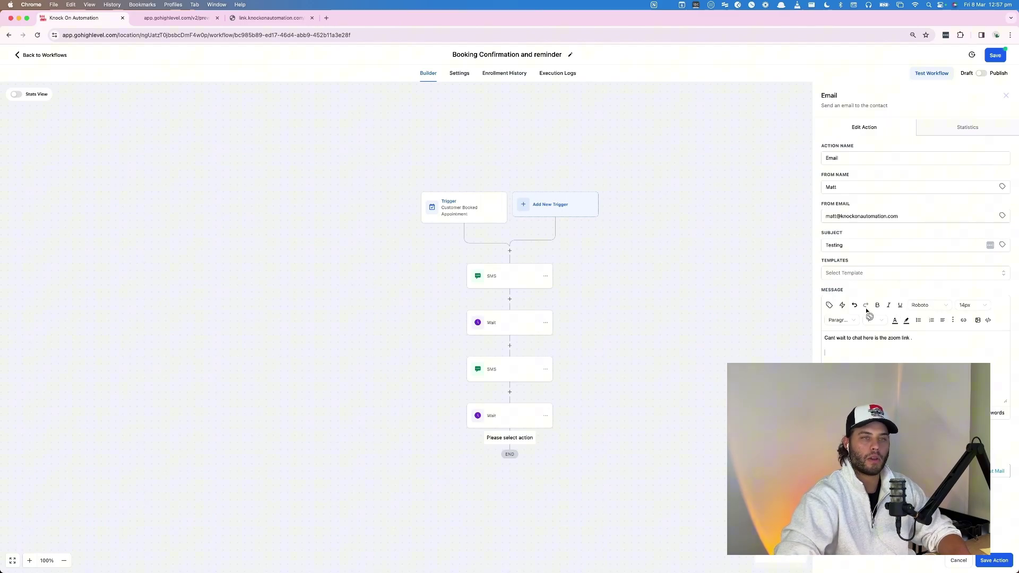
click(830, 305)
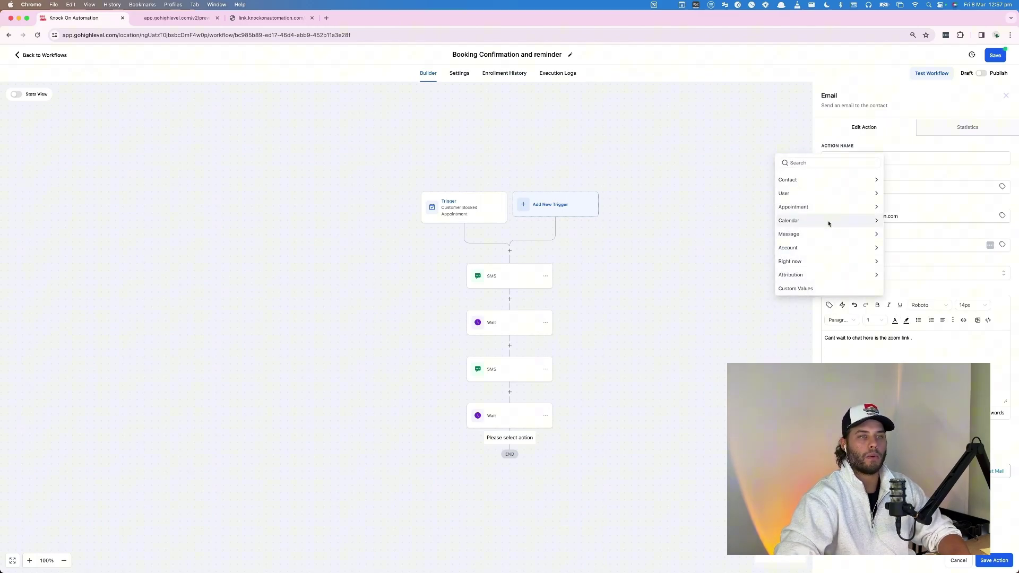
click(863, 336)
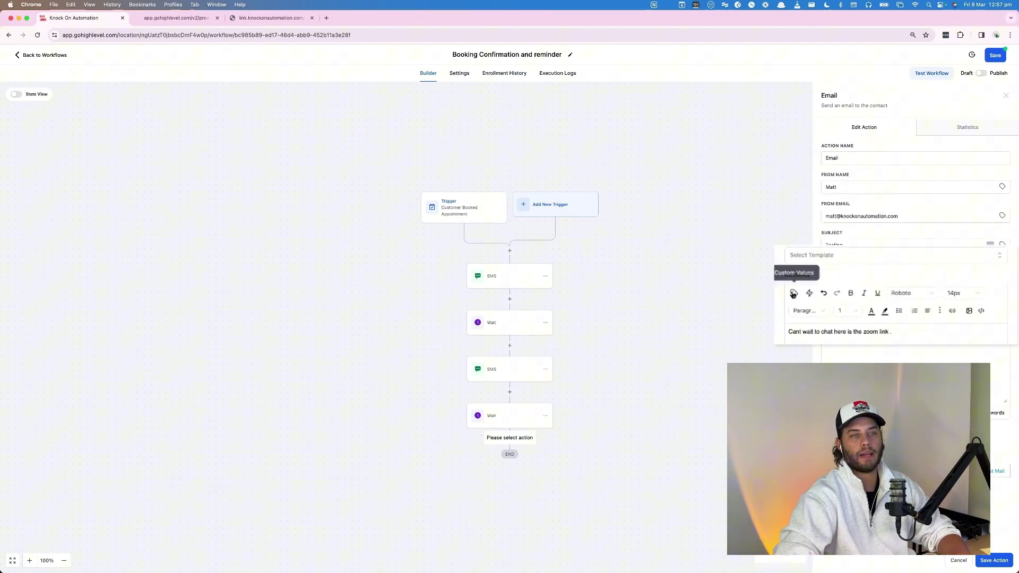
click(830, 305)
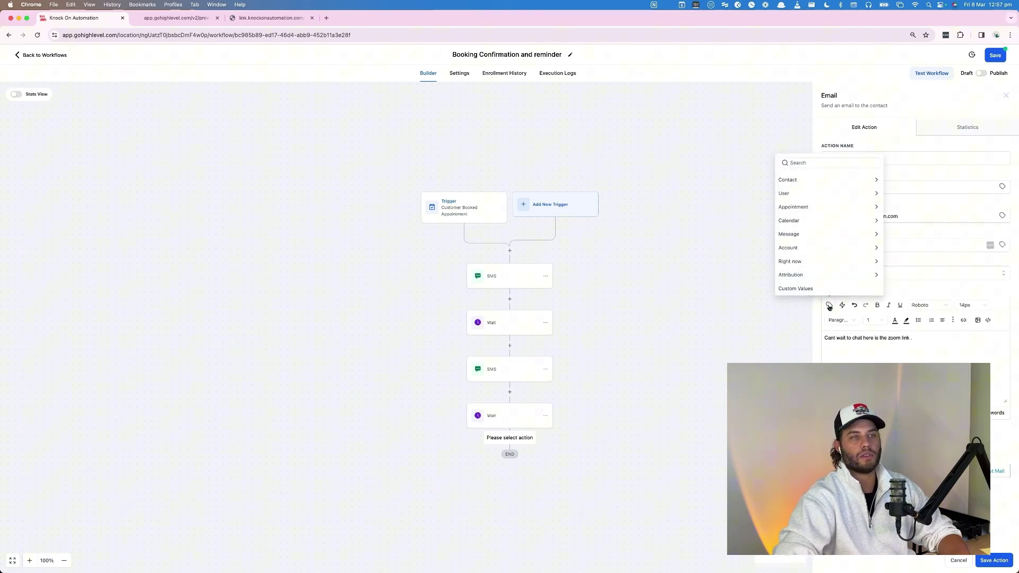
click(803, 207)
scroll(804, 223, down, 4)
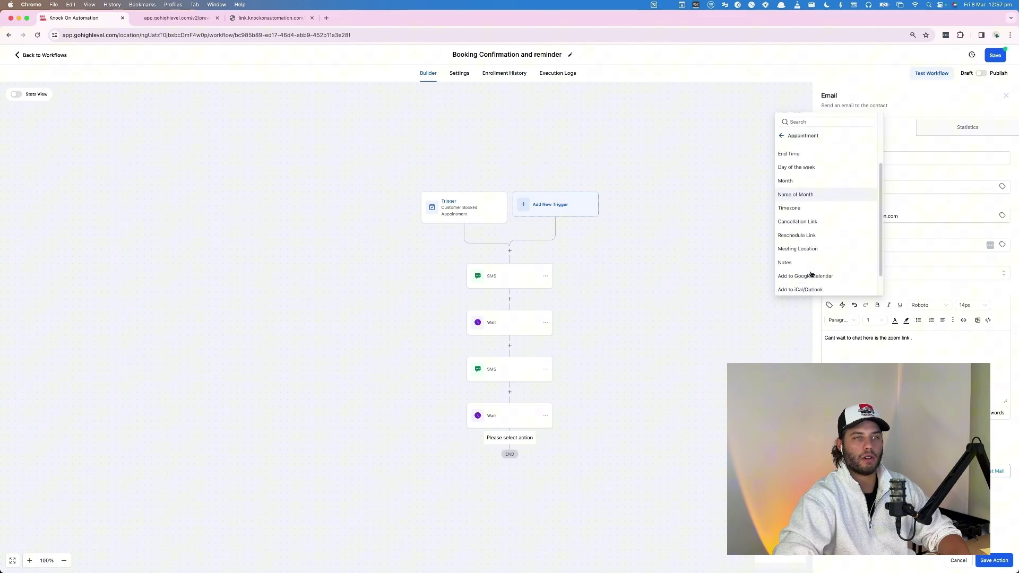
click(804, 240)
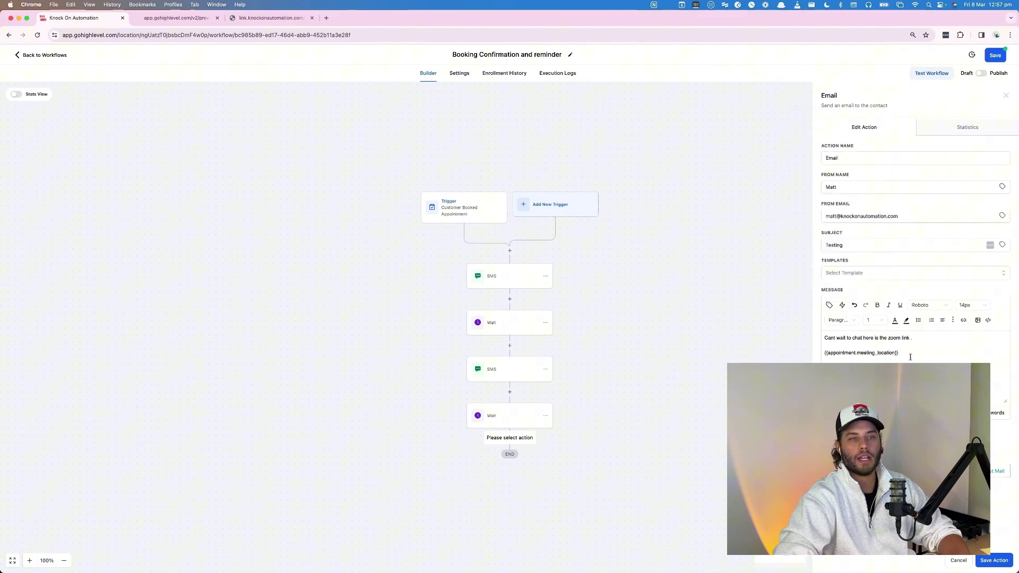
drag(903, 353, 811, 351)
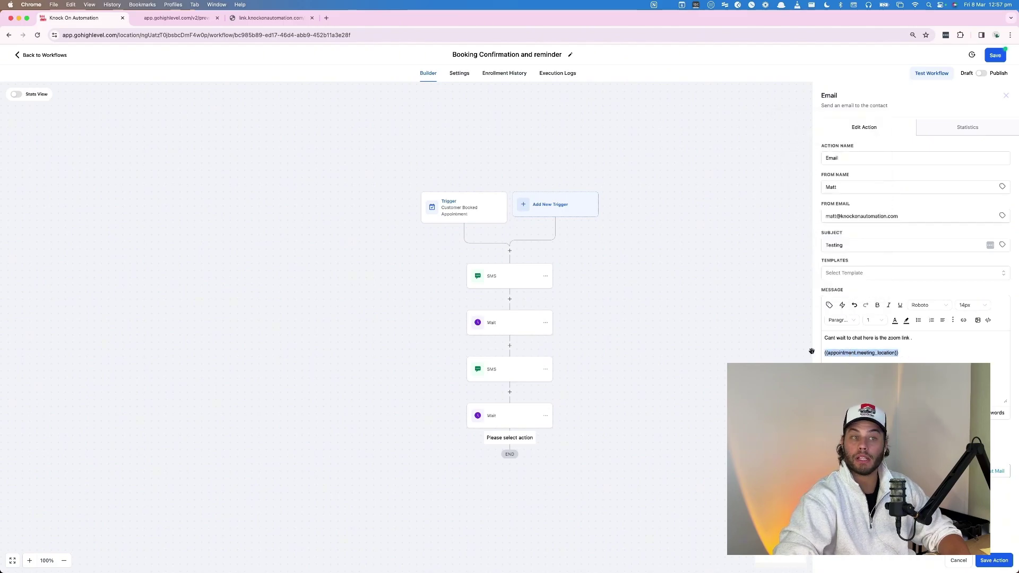
click(899, 360)
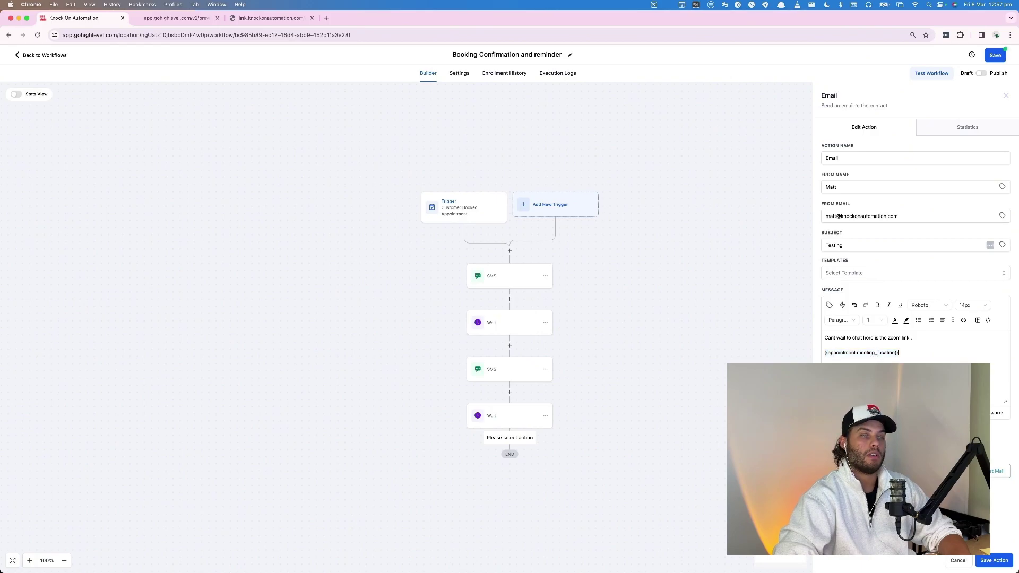
click(994, 561)
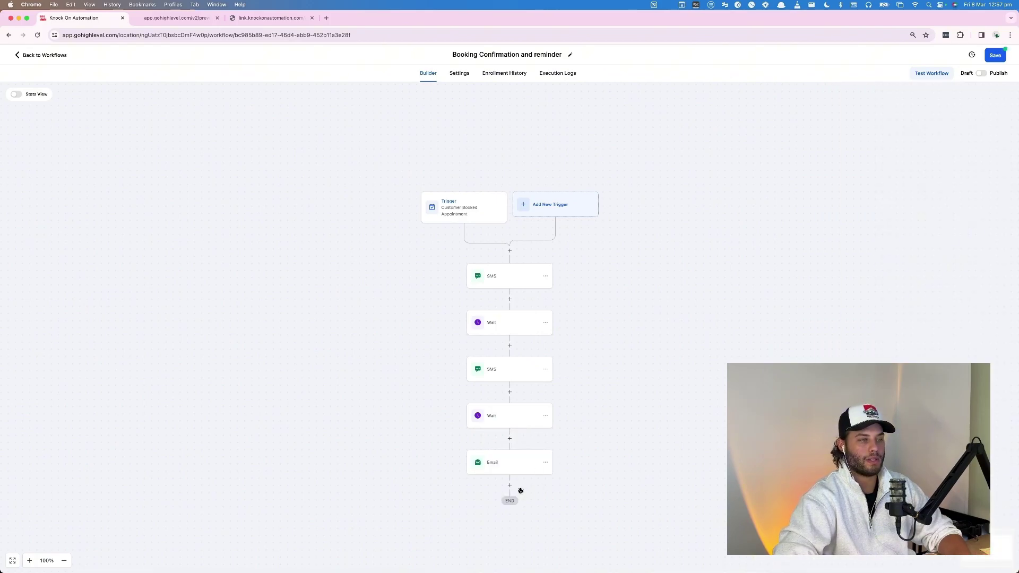
Save the Booking Confirmation and reminder workflow and switch it from Draft to Publish.
click(995, 56)
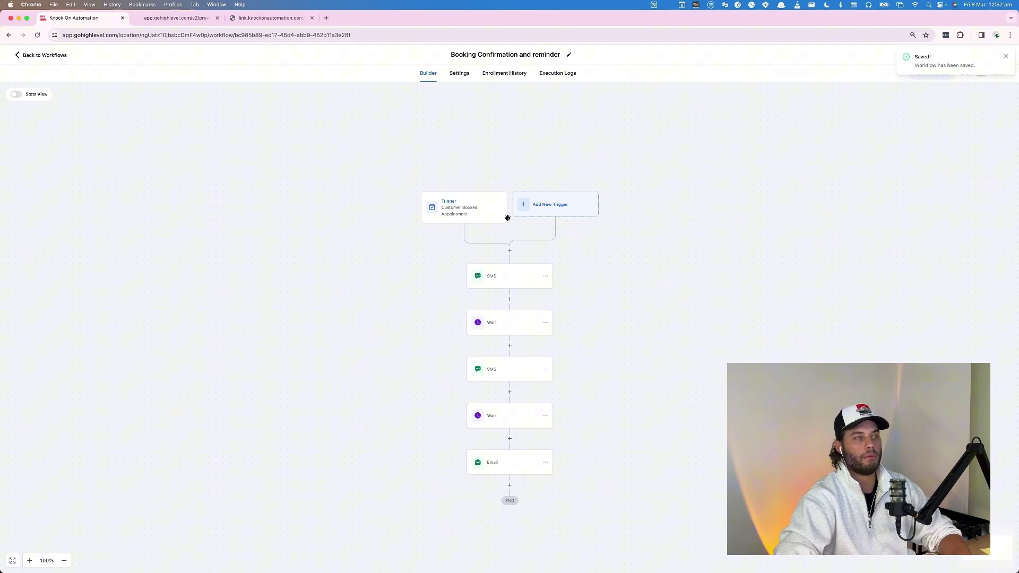
click(981, 74)
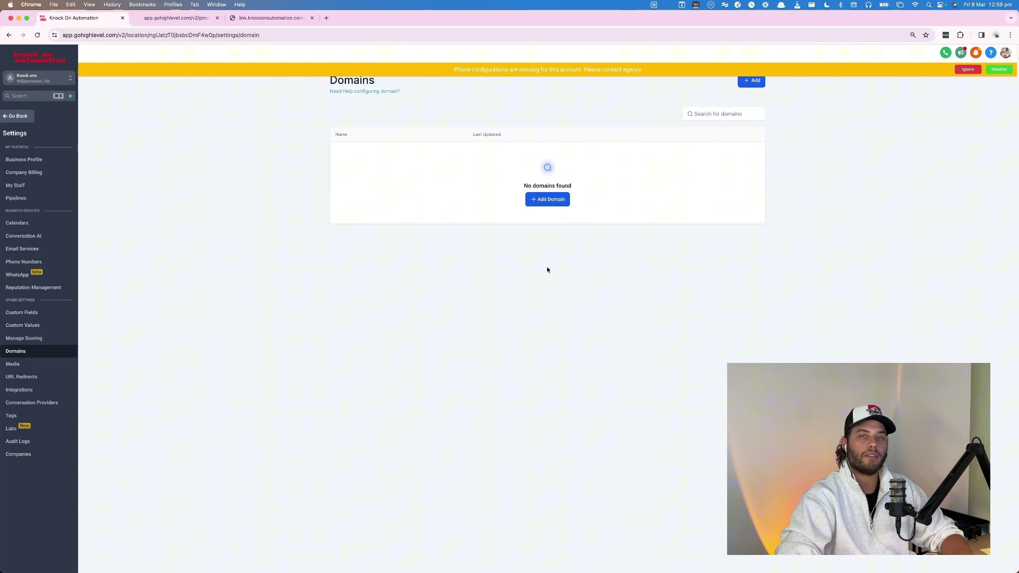
click(547, 200)
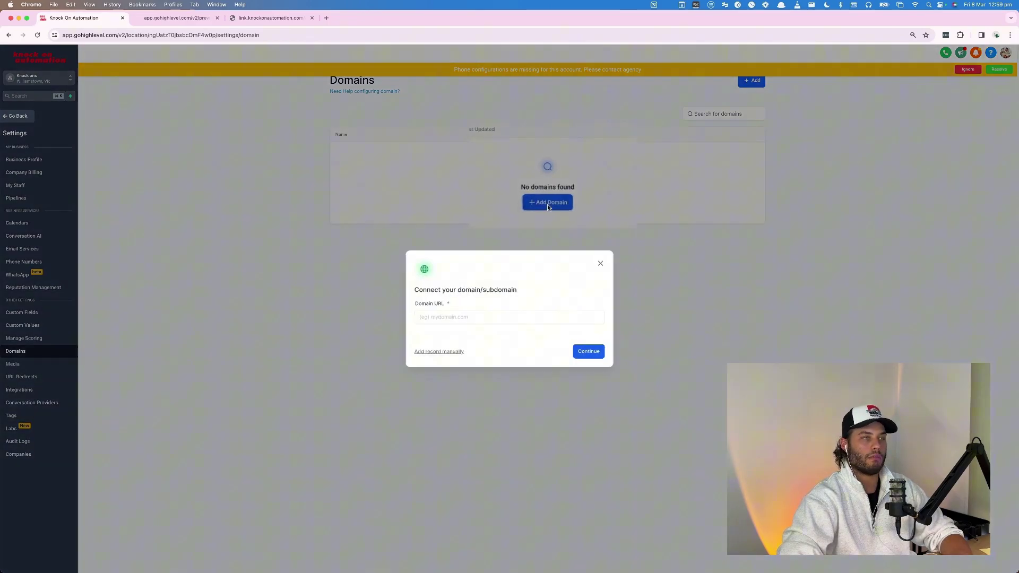
click(445, 317)
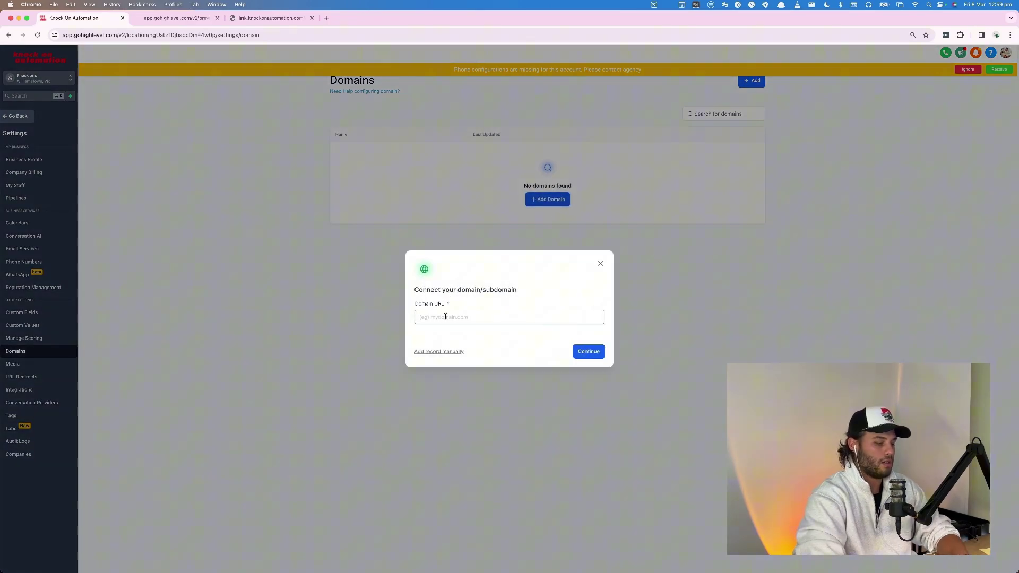
text(yourdlientsdomain.)
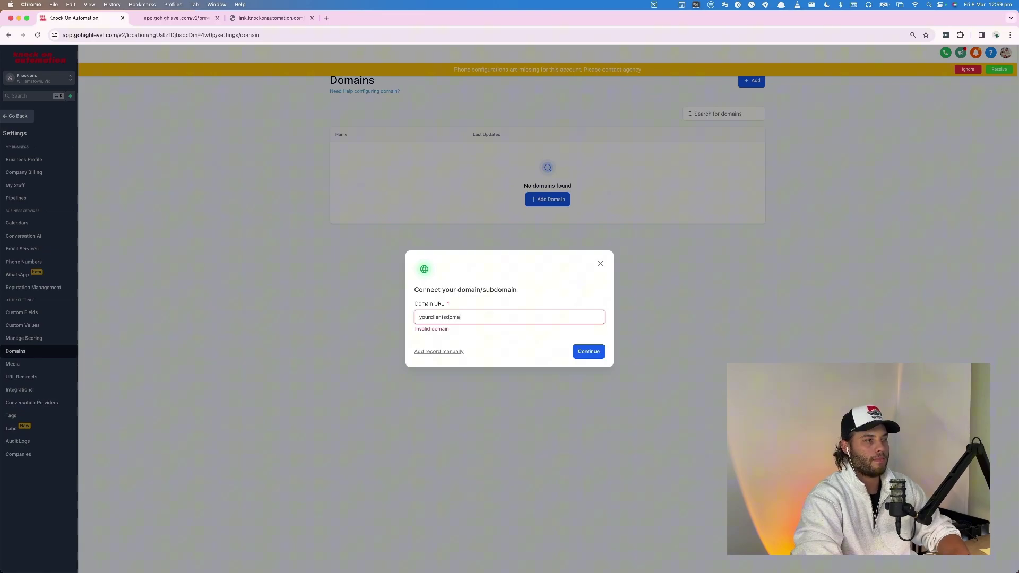
text(com)
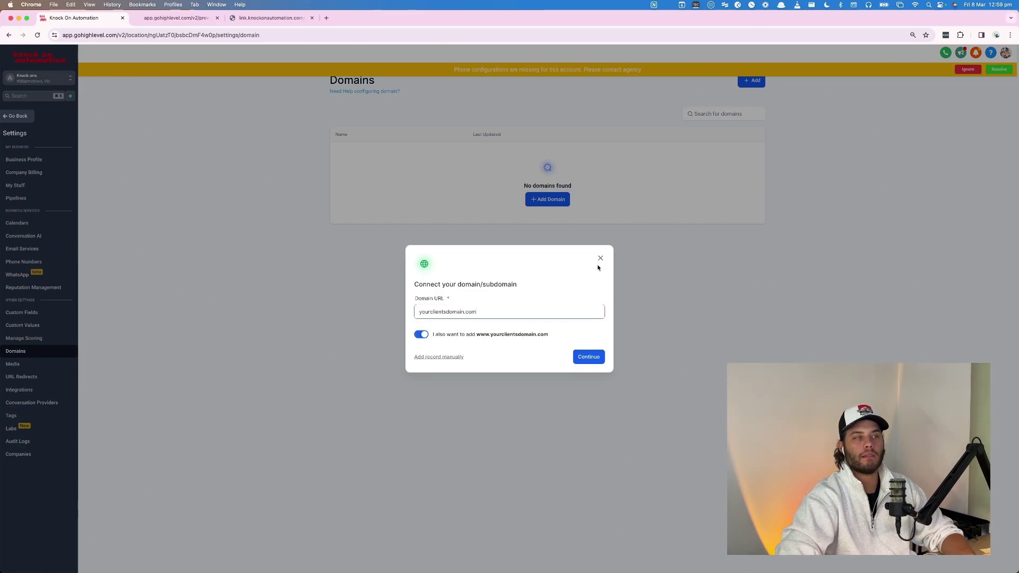
click(600, 259)
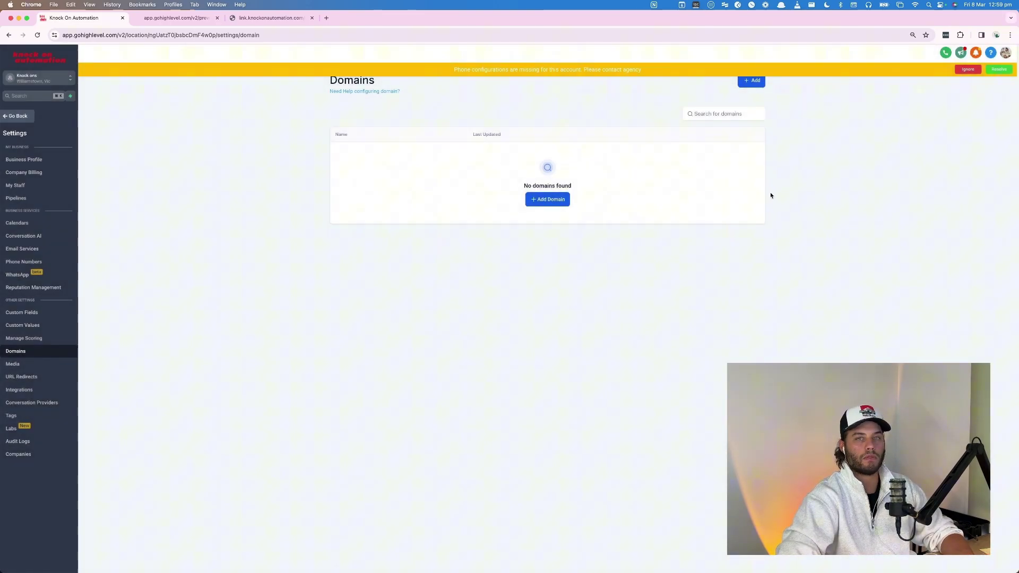
Go to Sites, open the Calendar Funnel's Settings and expand its Domain dropdown.
click(20, 118)
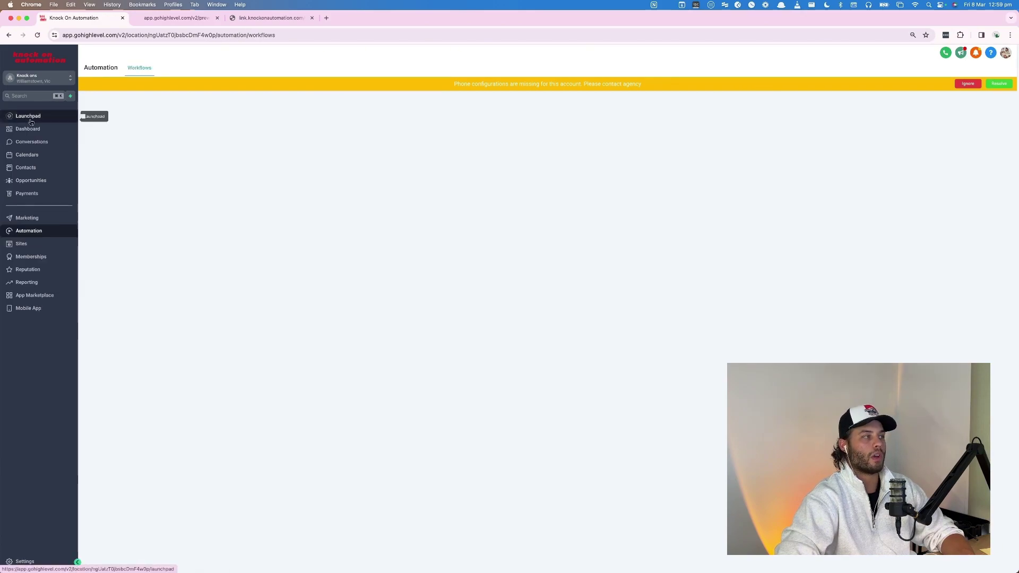
click(23, 245)
click(356, 174)
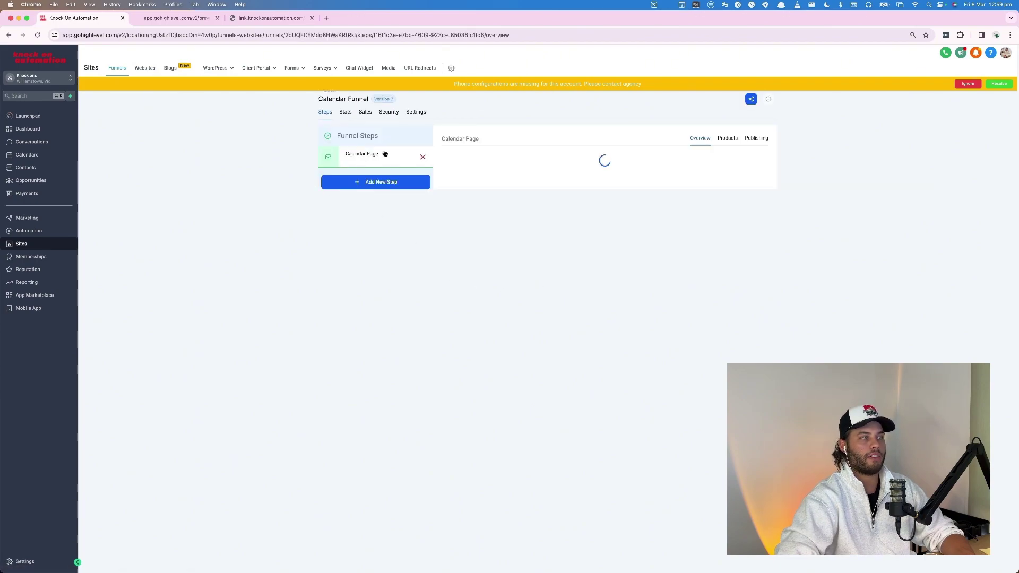
click(417, 113)
click(574, 169)
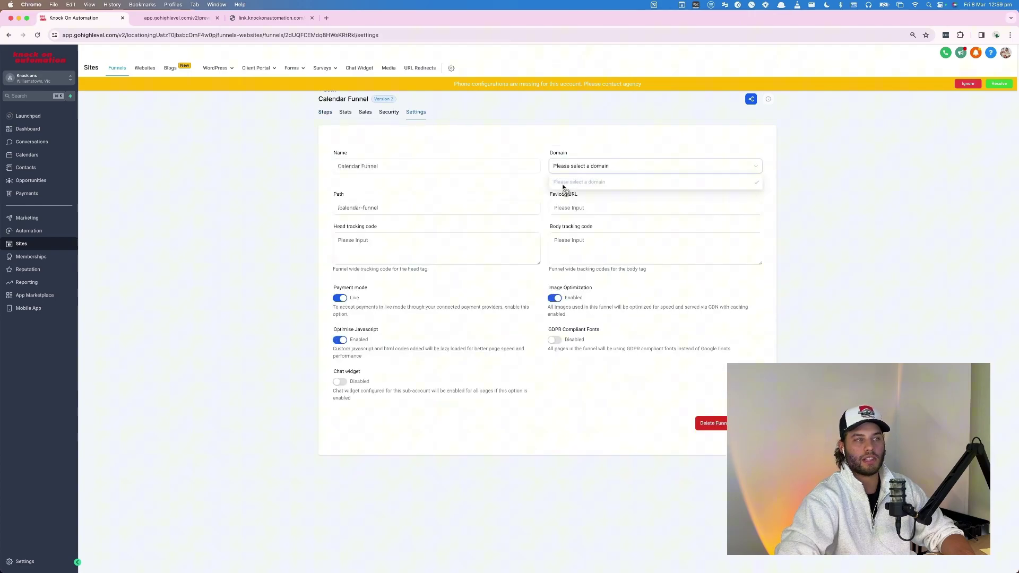